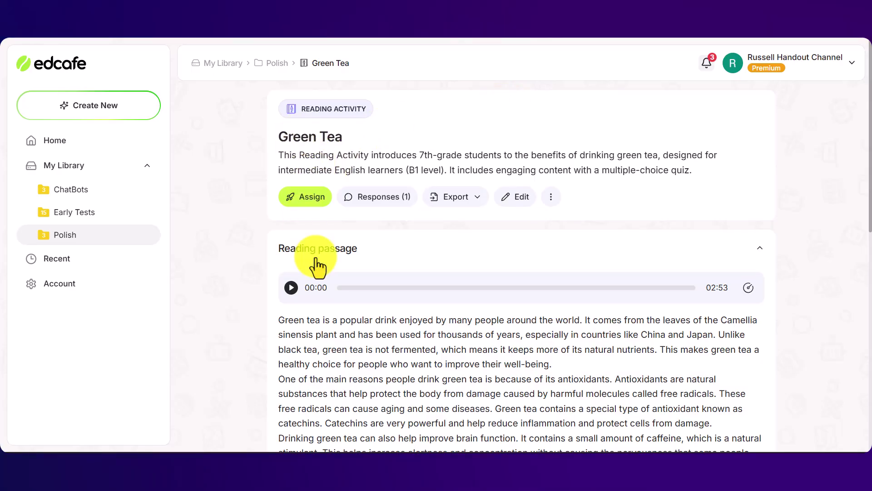
Expand the Green Tea activity's Vocabulary words and Quiz sections, then return to the top
{"action": "scroll", "coordinate": [869, 230], "scroll_direction": "down", "scroll_amount": 5}
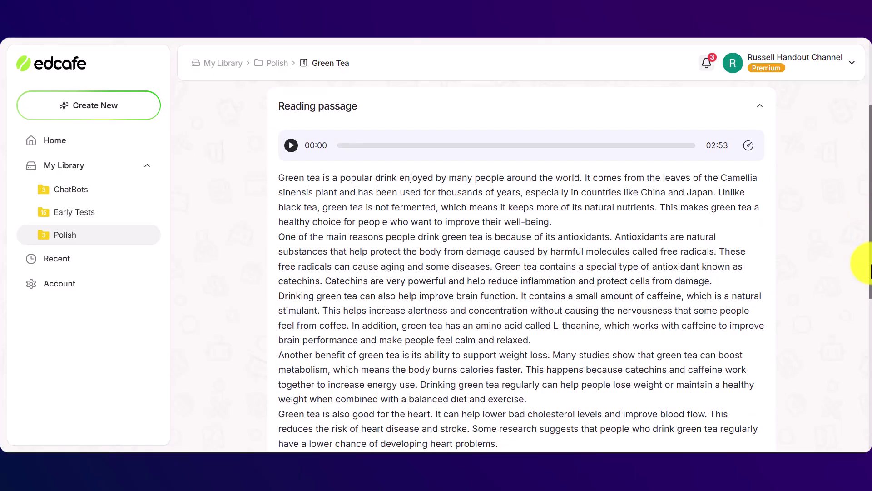
{"action": "scroll", "coordinate": [869, 290], "scroll_direction": "up", "scroll_amount": 5}
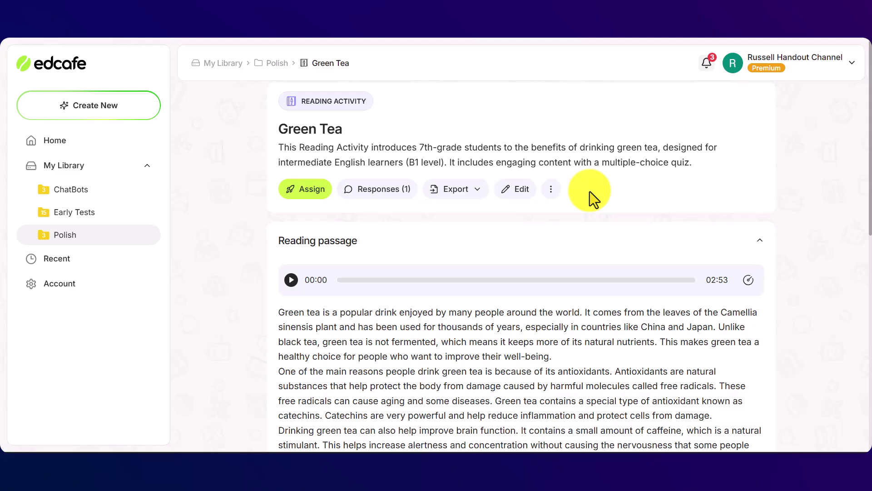
{"action": "scroll", "coordinate": [869, 291], "scroll_direction": "down", "scroll_amount": 5}
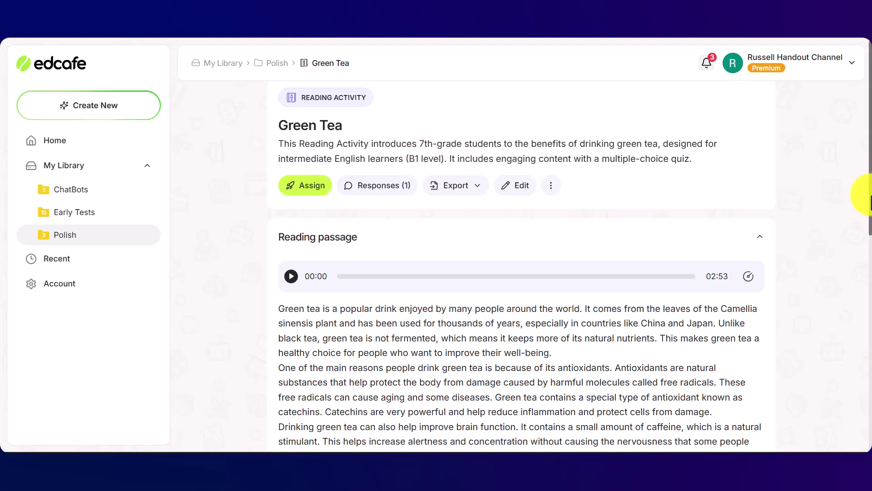
{"action": "left_click_drag", "start_coordinate": [870, 295], "coordinate": [870, 420]}
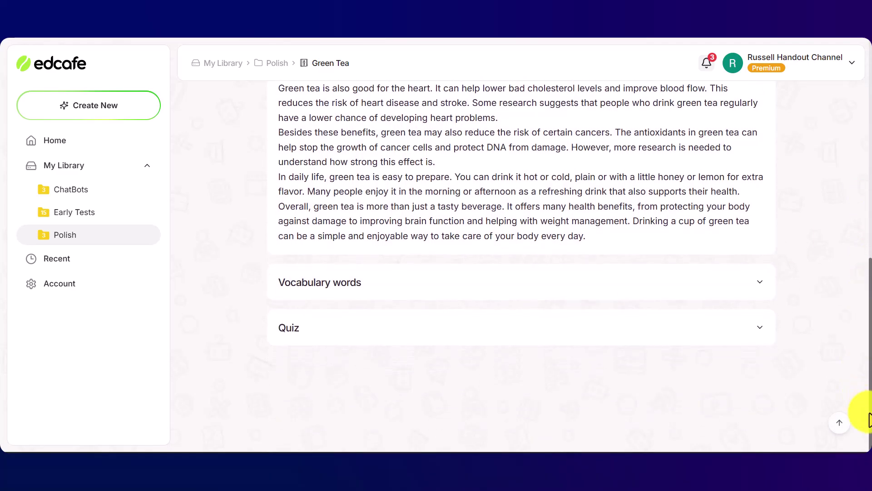
{"action": "left_click", "coordinate": [359, 291]}
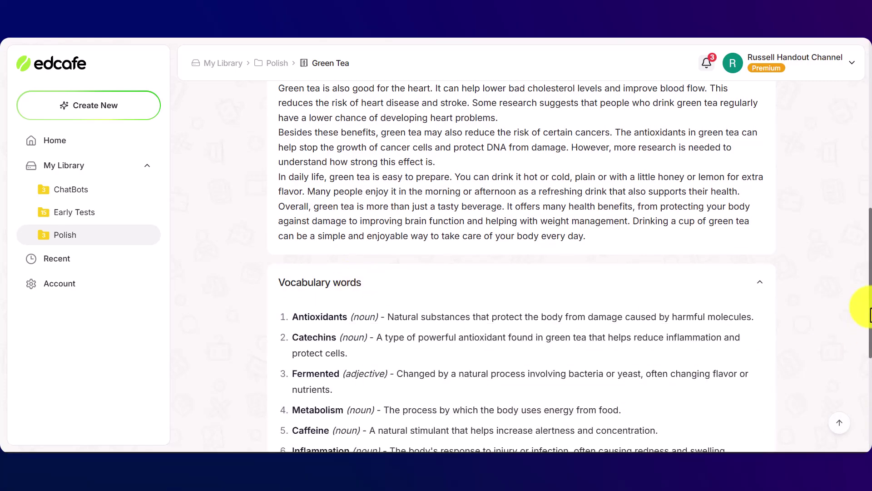
{"action": "left_click_drag", "start_coordinate": [865, 306], "coordinate": [871, 443]}
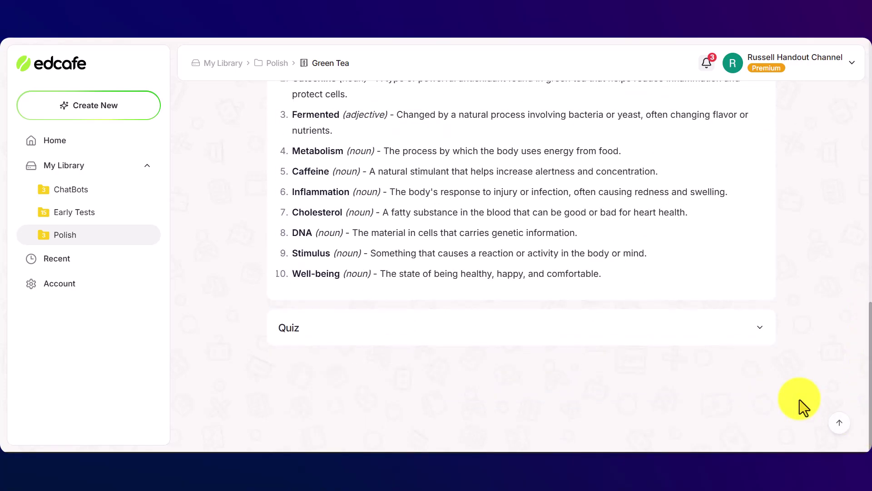
{"action": "left_click", "coordinate": [302, 339]}
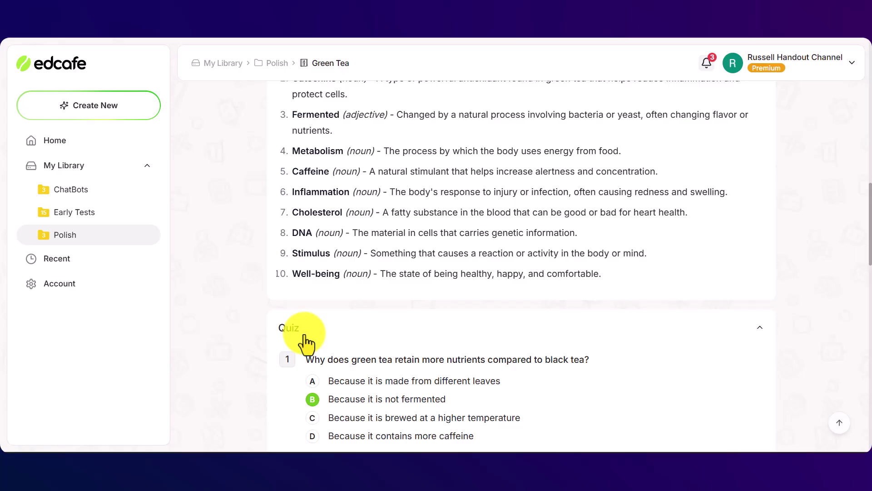
{"action": "left_click_drag", "start_coordinate": [870, 262], "coordinate": [868, 117]}
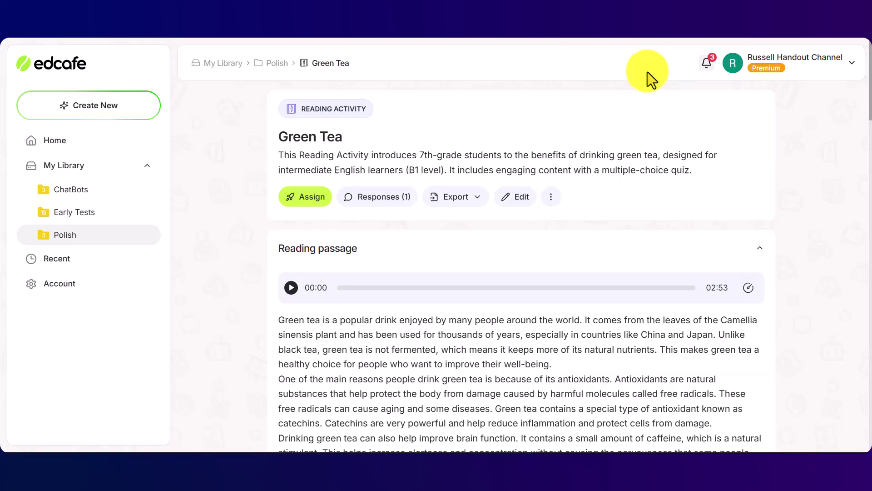
Copy the Green Tea activity's student share link from the Assign options
{"action": "left_click", "coordinate": [305, 198]}
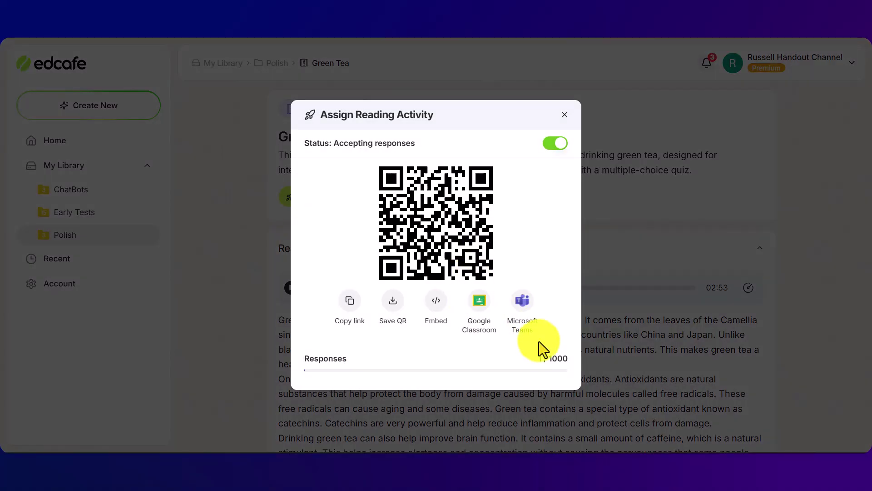
{"action": "left_click", "coordinate": [353, 309]}
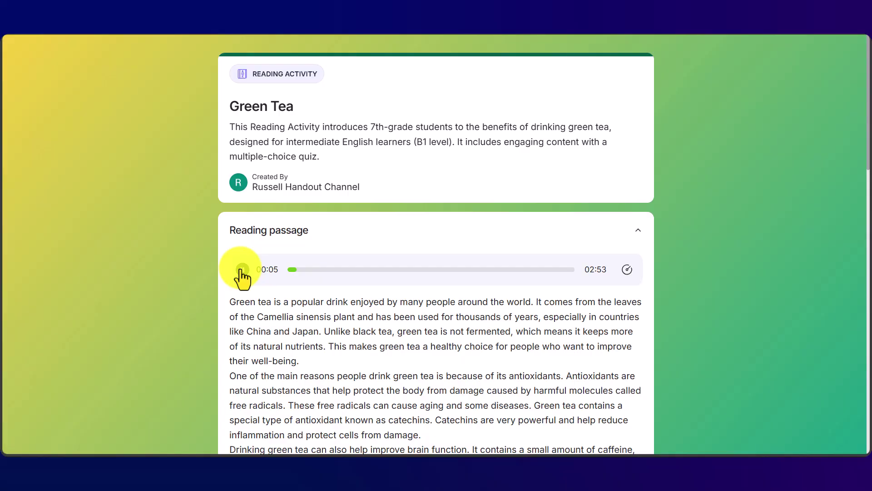
Pause the reading passage audio and scroll to the Quiz card
{"action": "left_click", "coordinate": [242, 270]}
{"action": "scroll", "coordinate": [863, 223], "scroll_direction": "down", "scroll_amount": 4}
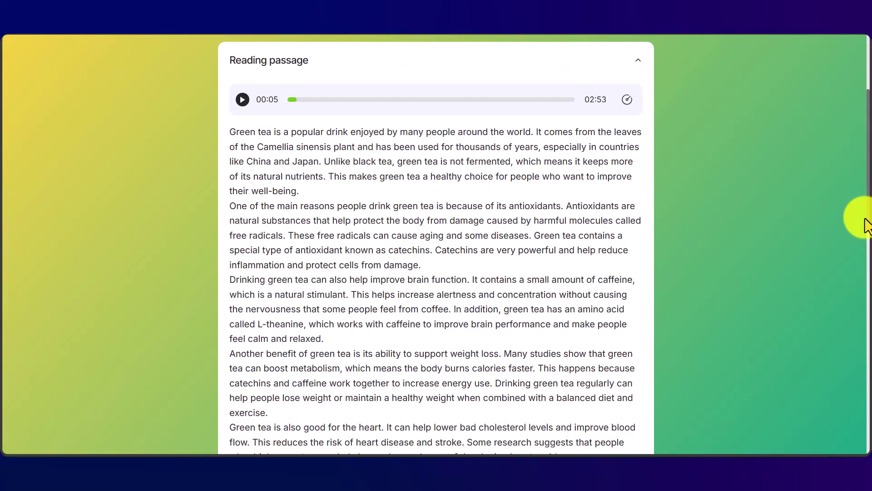
{"action": "scroll", "coordinate": [864, 222], "scroll_direction": "down", "scroll_amount": 10}
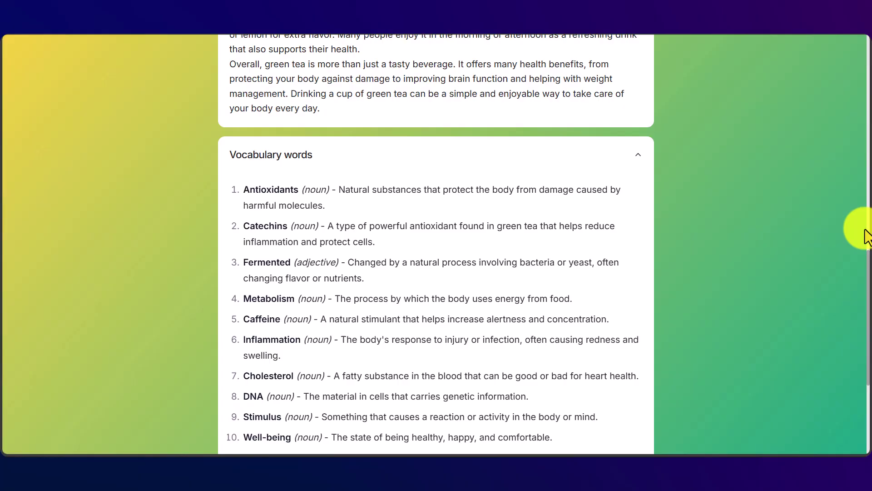
{"action": "left_click_drag", "start_coordinate": [863, 230], "coordinate": [863, 249]}
{"action": "scroll", "coordinate": [862, 249], "scroll_direction": "up", "scroll_amount": 8}
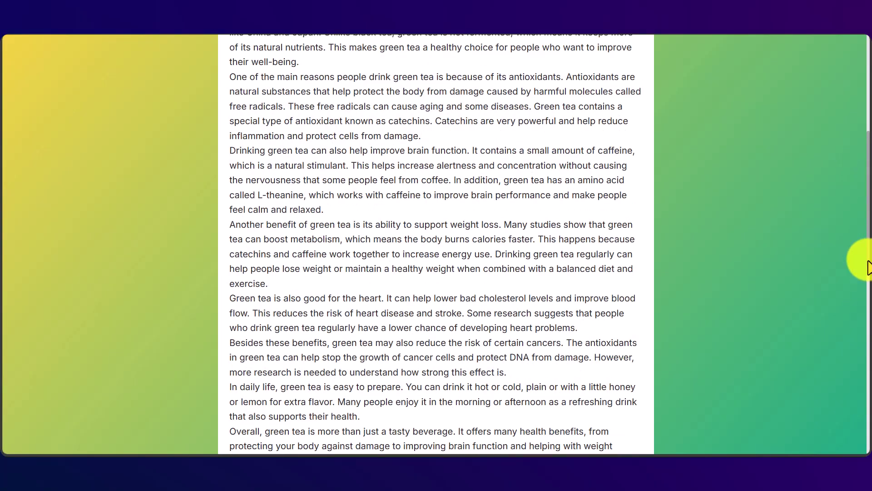
{"action": "left_click_drag", "start_coordinate": [868, 273], "coordinate": [864, 455]}
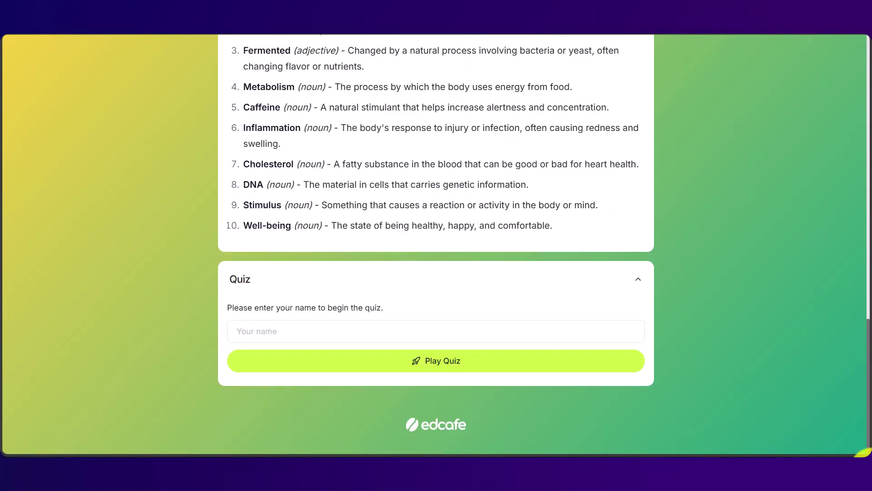
Enter the student's name in Your name and start the quiz
{"action": "left_click", "coordinate": [302, 333]}
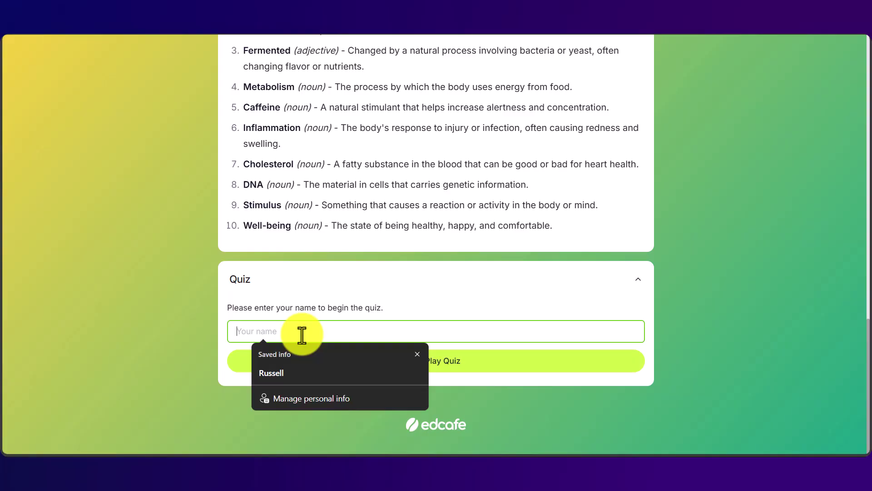
{"action": "type", "text": "Ru"}
{"action": "key", "text": "BackSpace"}
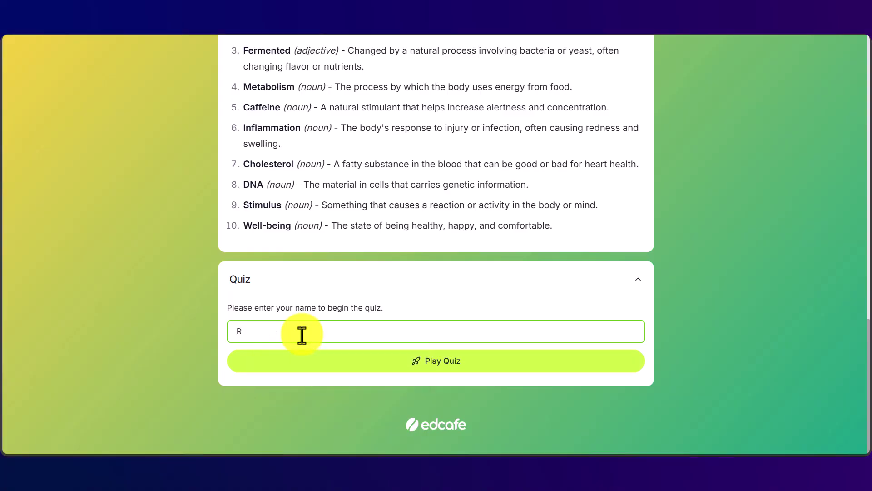
{"action": "type", "text": "ussell"}
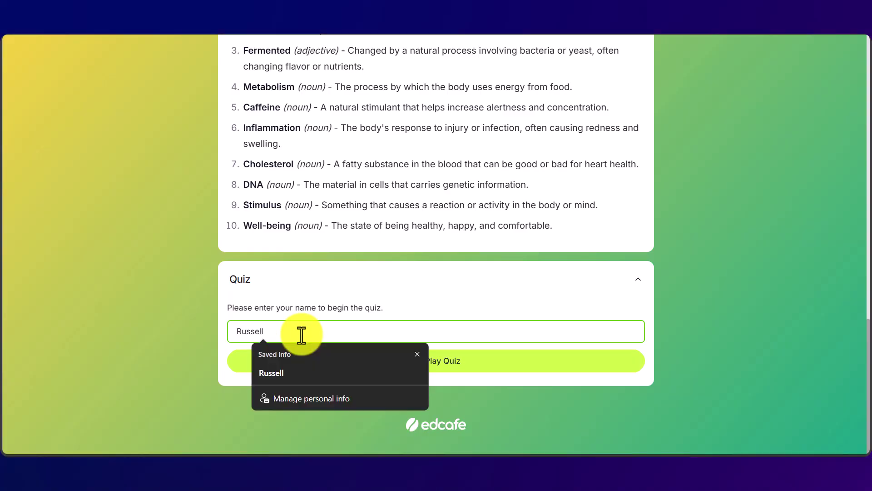
{"action": "left_click", "coordinate": [467, 363]}
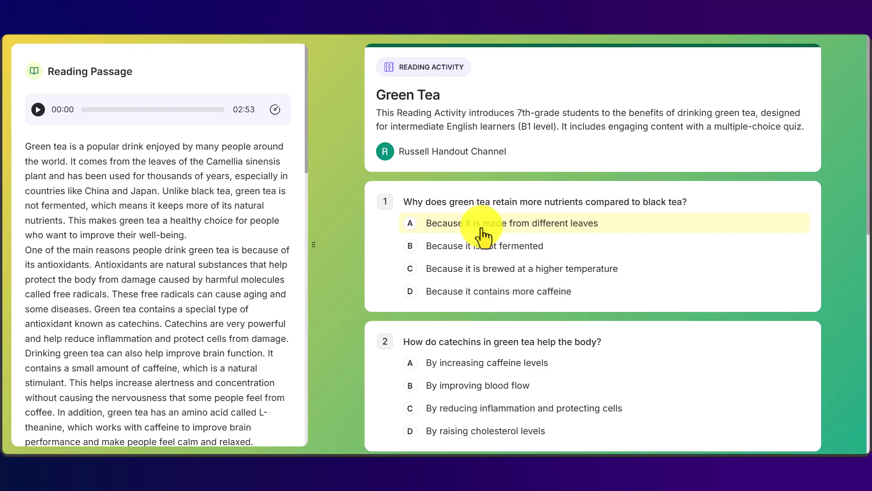
Answer Green Tea quiz questions 1 through 4 with option B
{"action": "left_click", "coordinate": [451, 248]}
{"action": "left_click", "coordinate": [436, 390]}
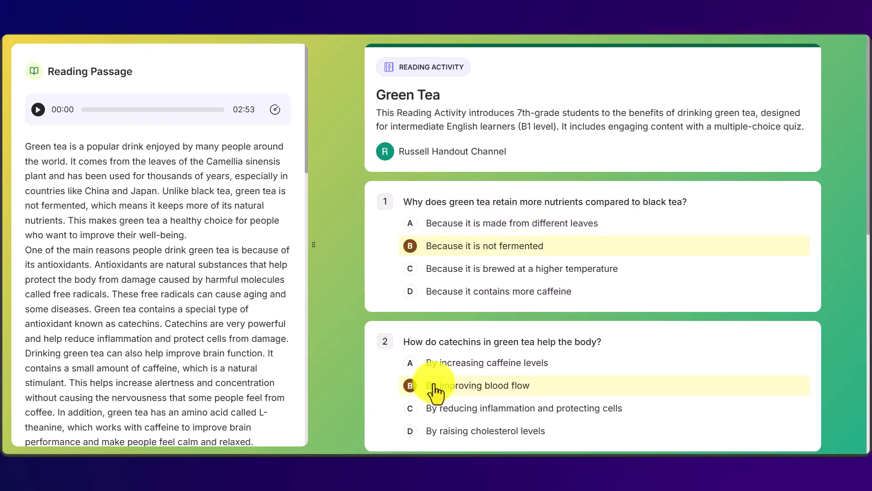
{"action": "left_click_drag", "start_coordinate": [867, 218], "coordinate": [827, 341]}
{"action": "left_click", "coordinate": [517, 275]}
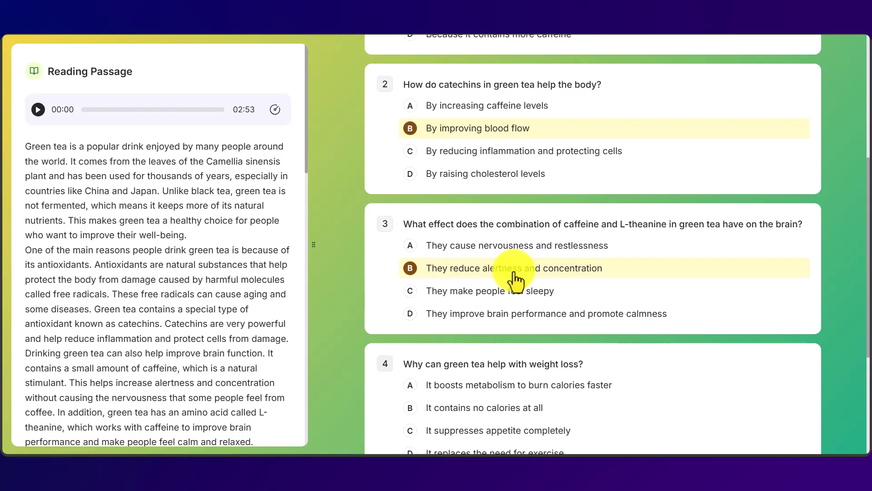
{"action": "left_click", "coordinate": [447, 411]}
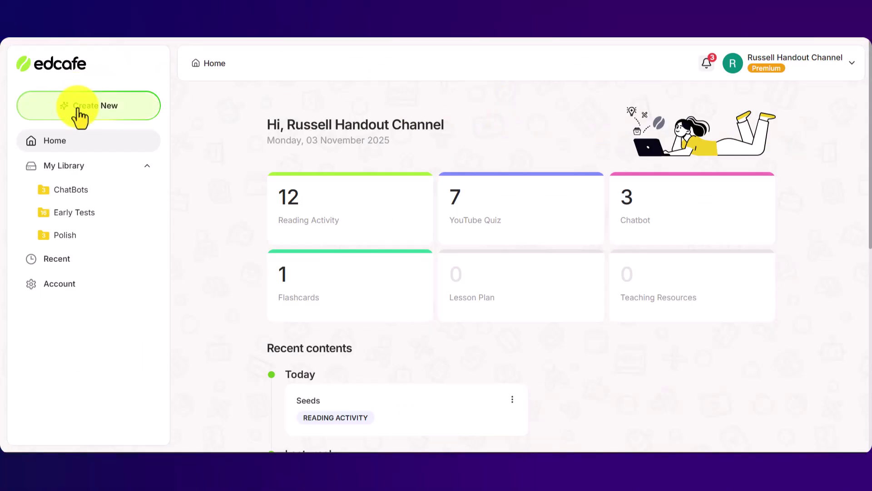
Bring up the Create New dialog listing the available content types
{"action": "left_click", "coordinate": [80, 118]}
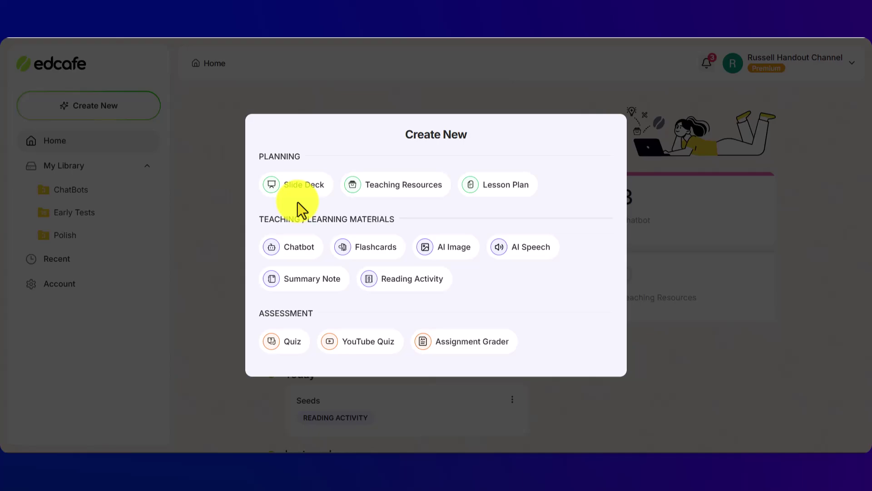
Start a Reading Activity on healthy seeds with simple 200-word text, keeping English output
{"action": "left_click", "coordinate": [402, 291]}
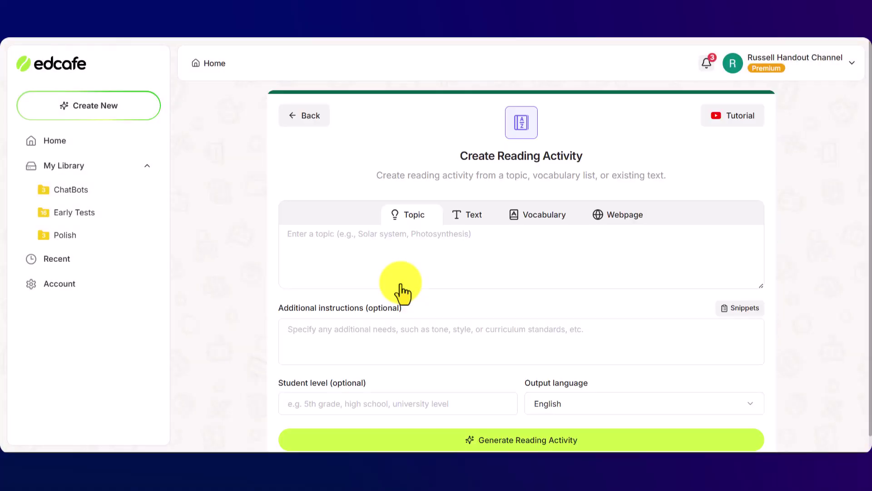
{"action": "left_click", "coordinate": [293, 234]}
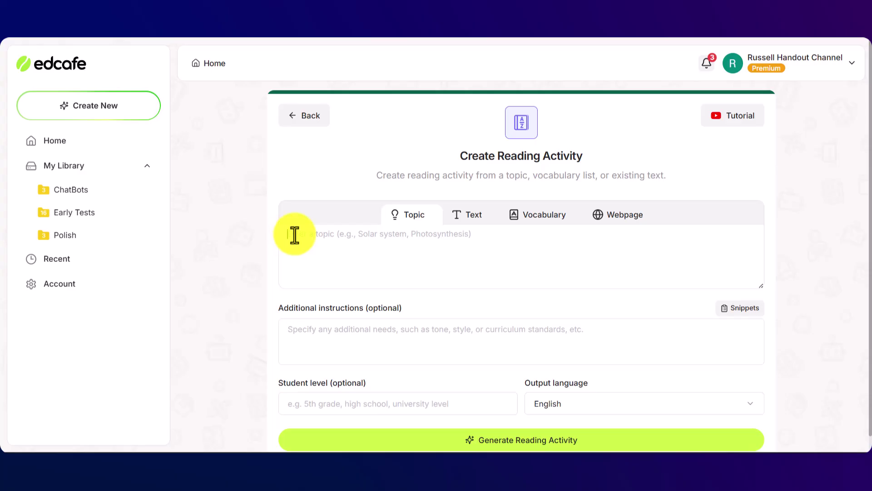
{"action": "left_click", "coordinate": [304, 341]}
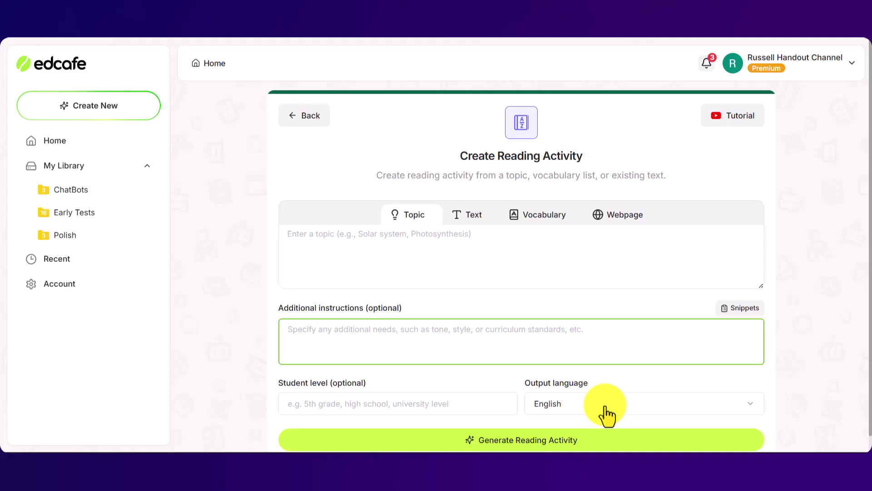
{"action": "left_click", "coordinate": [752, 407]}
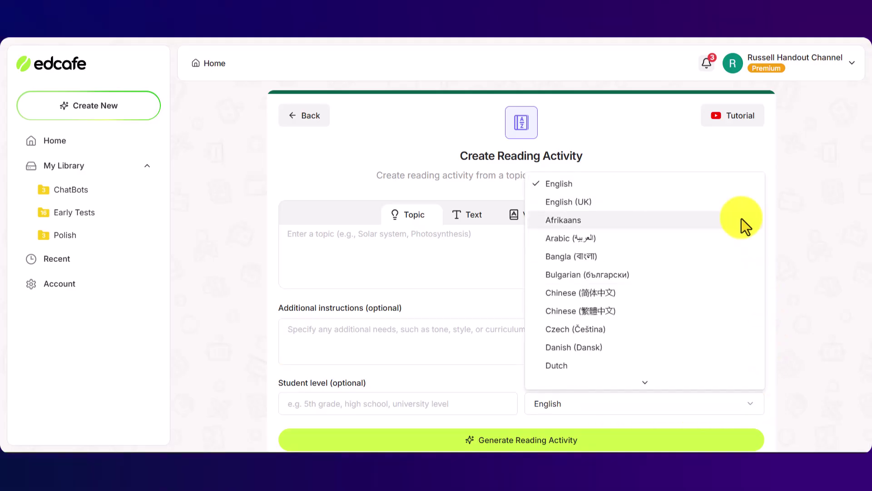
{"action": "left_click", "coordinate": [835, 260]}
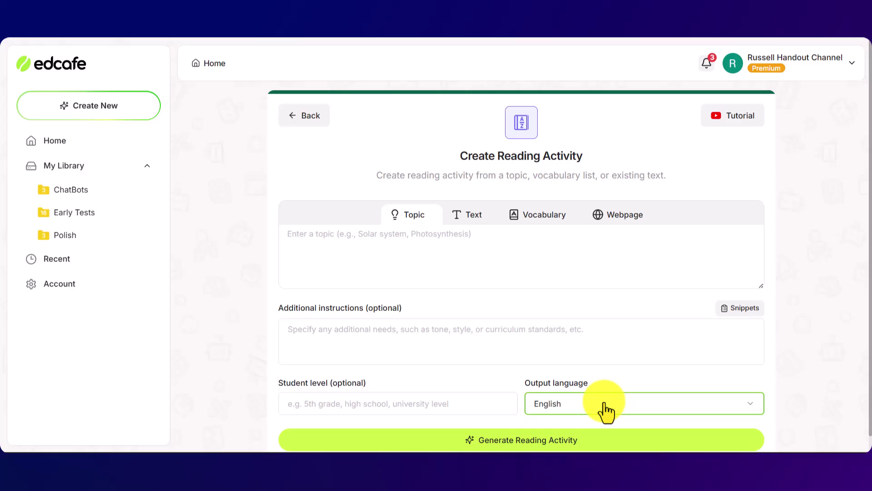
Set the student level to 3rd grade
{"action": "left_click", "coordinate": [307, 403]}
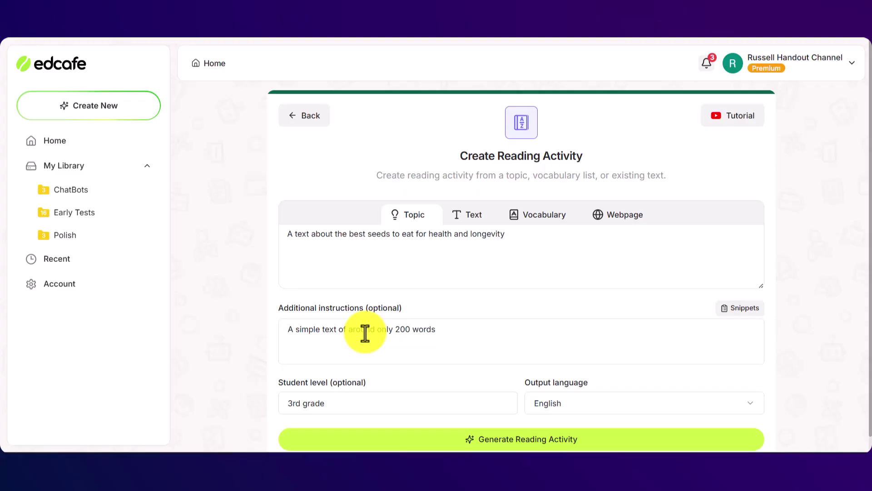
{"action": "left_click", "coordinate": [310, 403]}
{"action": "type", "text": "3rd grade"}
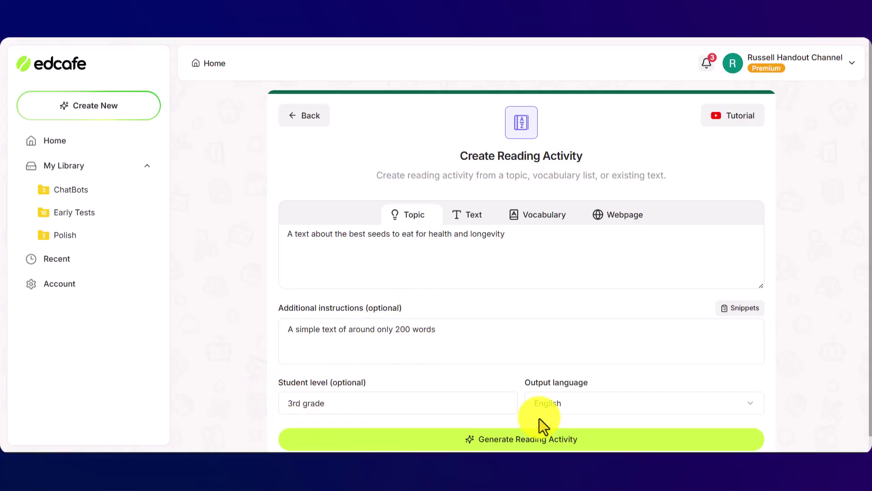
Generate the four-paragraph passage on chia, flax, pumpkin and sunflower seeds
{"action": "left_click", "coordinate": [519, 444]}
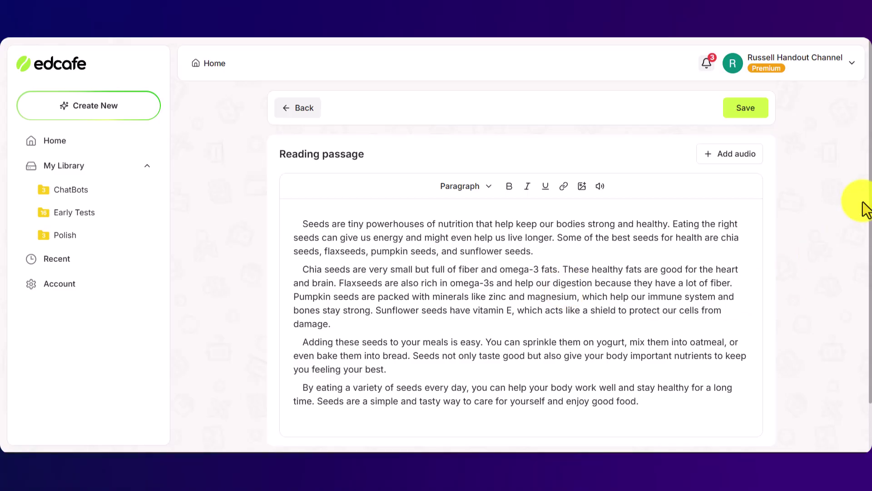
Generate a 01:14 narration of the seeds passage in the Stacy voice
{"action": "left_click", "coordinate": [728, 164]}
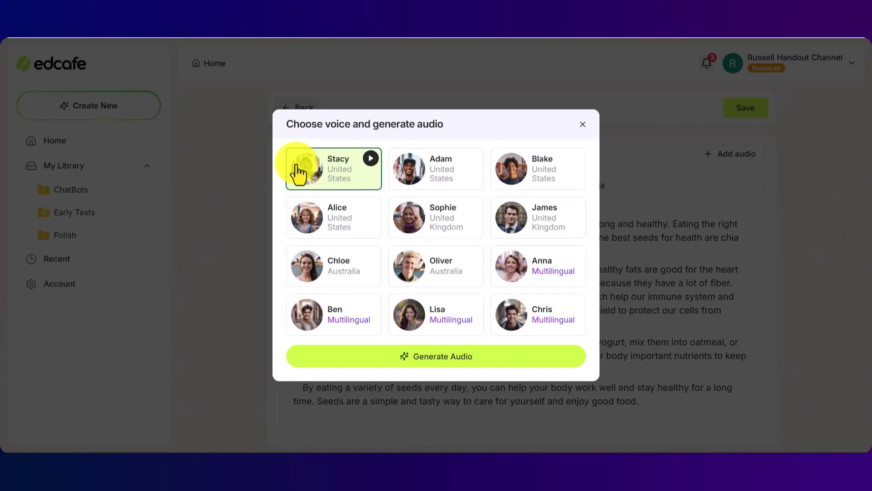
{"action": "left_click", "coordinate": [439, 362]}
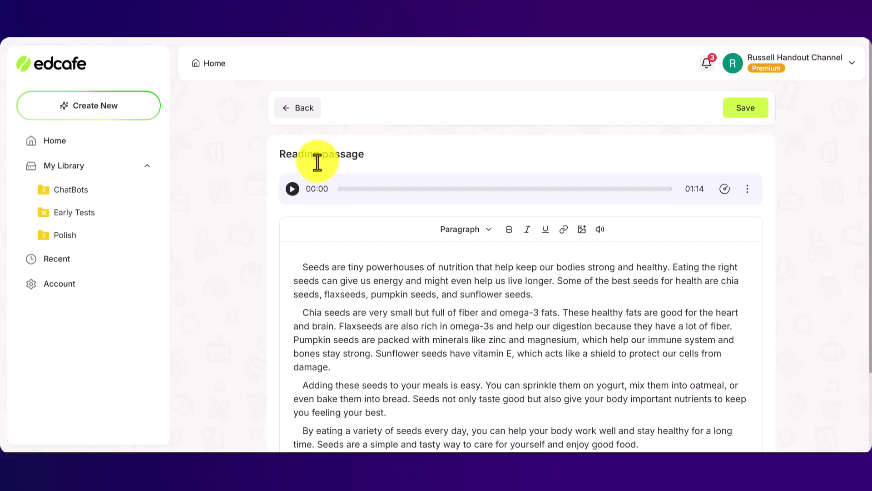
Play the seeds narration briefly and pause it at 00:06
{"action": "left_click", "coordinate": [293, 189]}
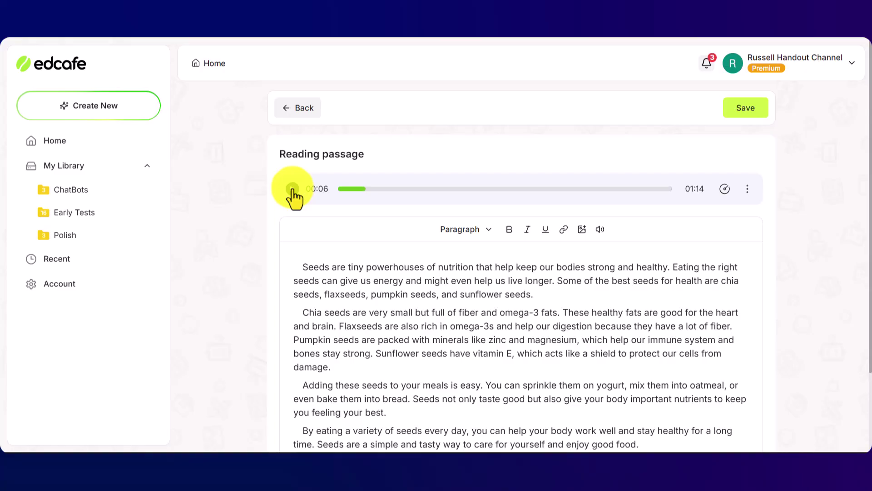
{"action": "left_click", "coordinate": [292, 189]}
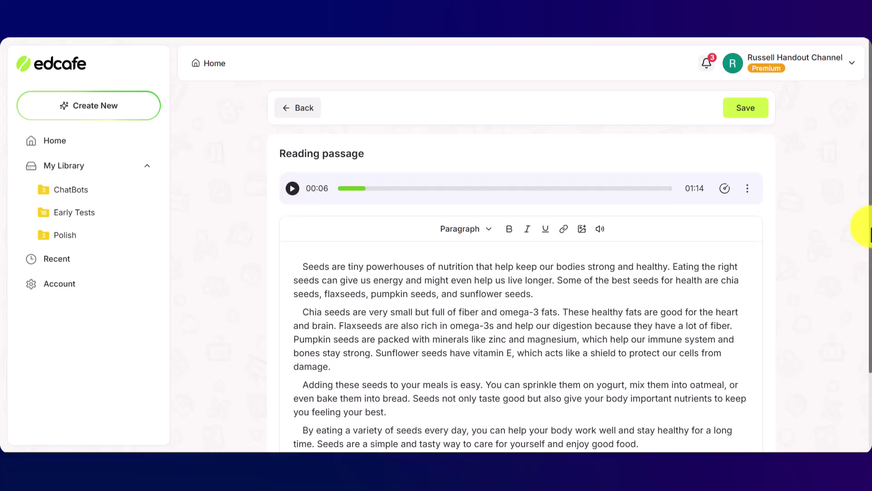
Generate the ten-word vocabulary list, Seeds to Nutrients, under the seeds passage
{"action": "left_click_drag", "start_coordinate": [870, 229], "coordinate": [868, 322]}
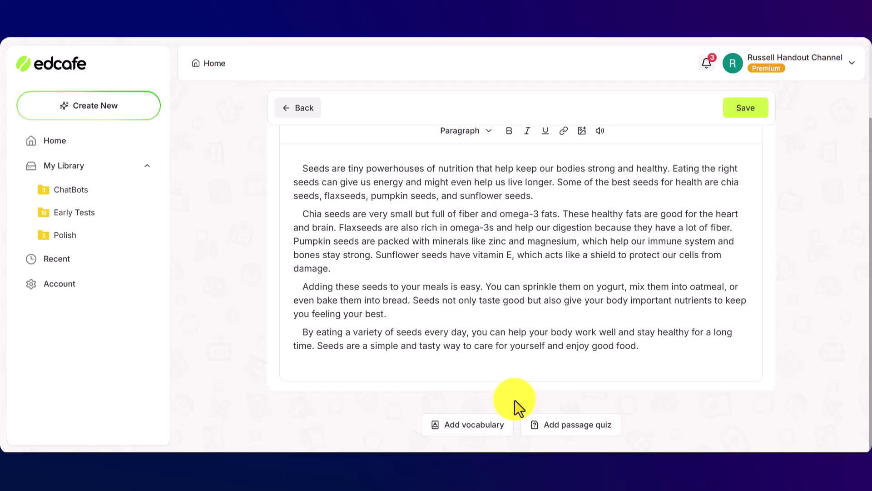
{"action": "left_click", "coordinate": [459, 431]}
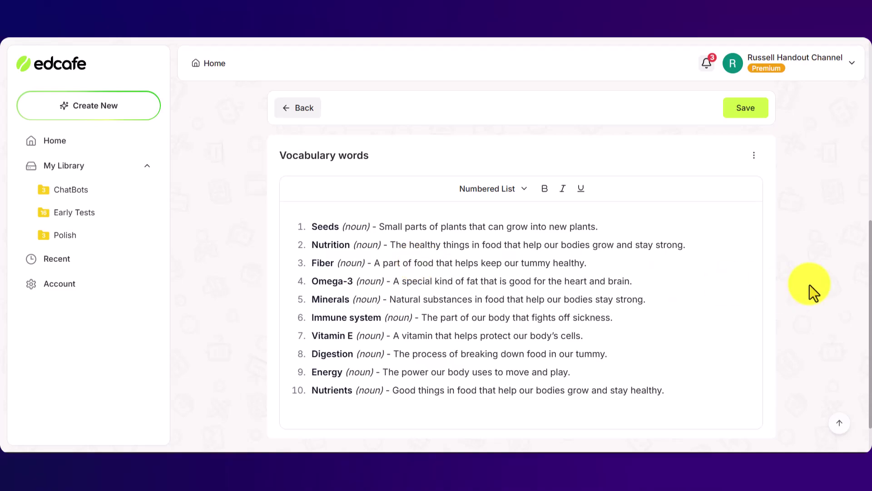
{"action": "scroll", "coordinate": [869, 300], "scroll_direction": "down", "scroll_amount": 1}
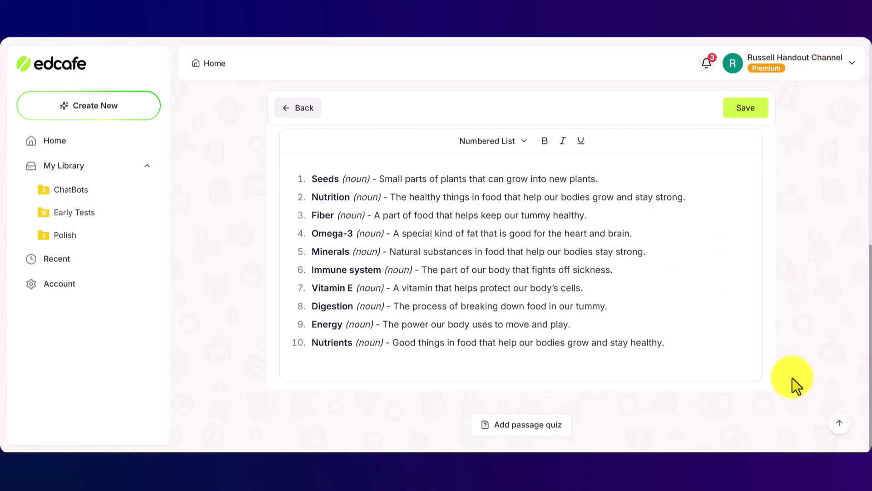
Generate a five-question multiple-choice passage quiz for the seeds reading activity
{"action": "left_click", "coordinate": [527, 438]}
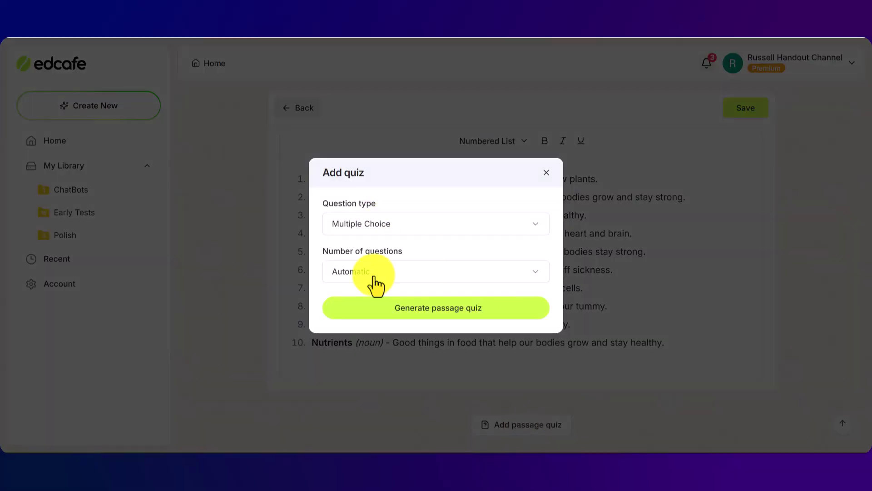
{"action": "left_click", "coordinate": [533, 276]}
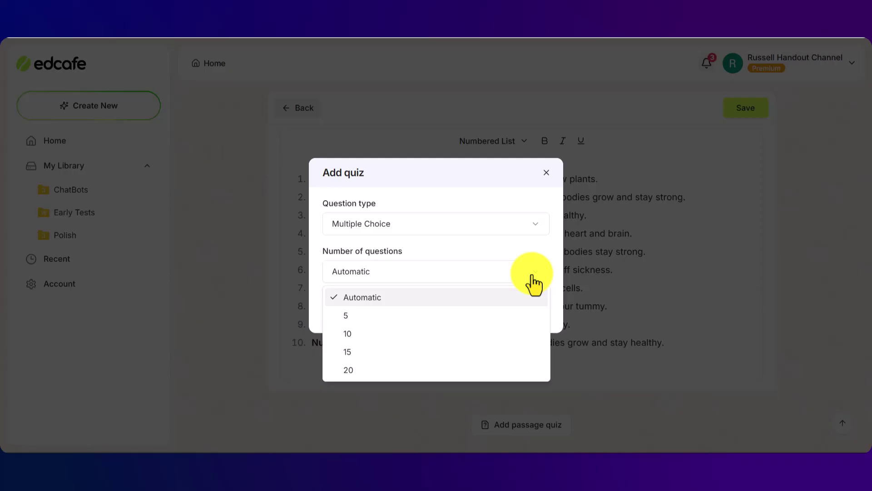
{"action": "left_click", "coordinate": [352, 317]}
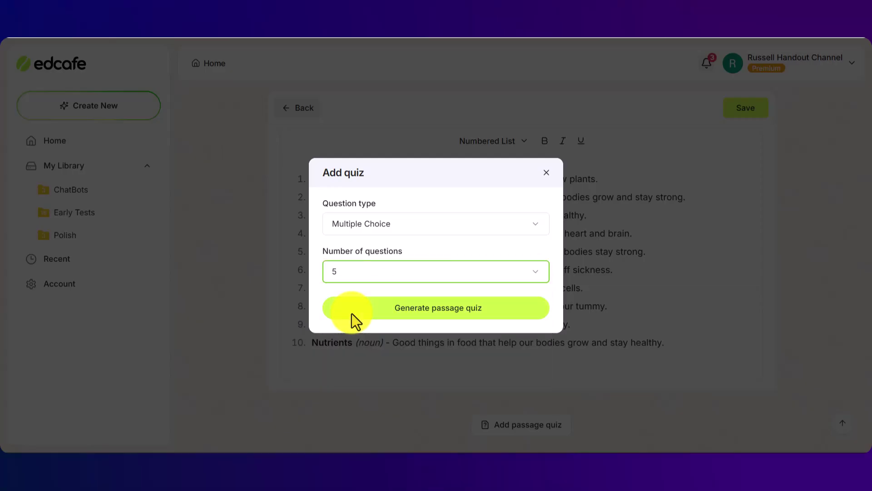
{"action": "left_click", "coordinate": [458, 318]}
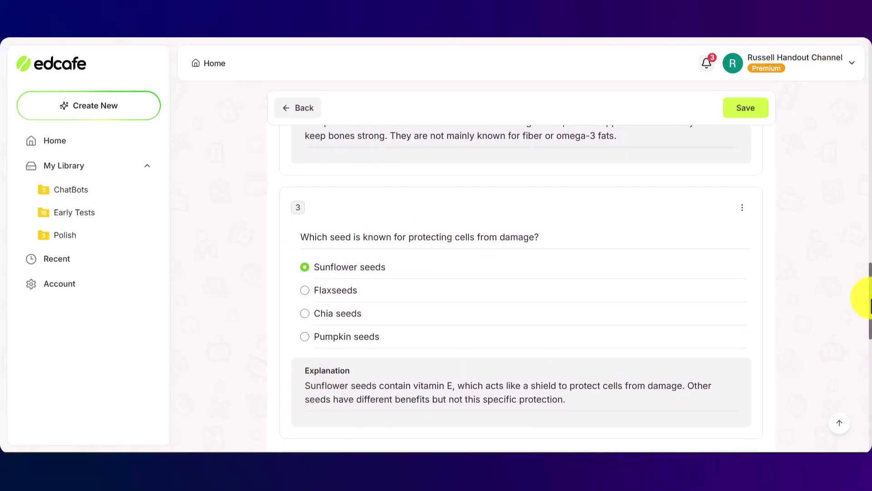
{"action": "left_click_drag", "start_coordinate": [871, 306], "coordinate": [868, 180]}
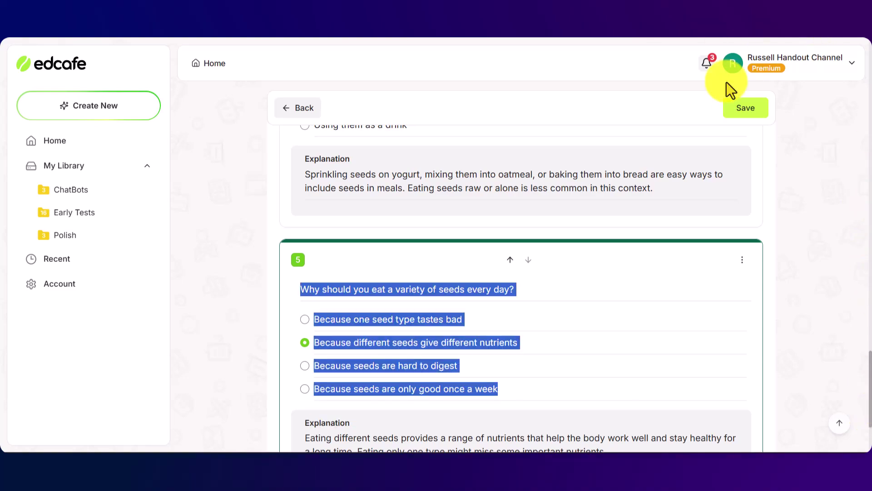
Save the activity under the name 'Seeds 2 easy' in the Early Tests folder
{"action": "left_click", "coordinate": [751, 109]}
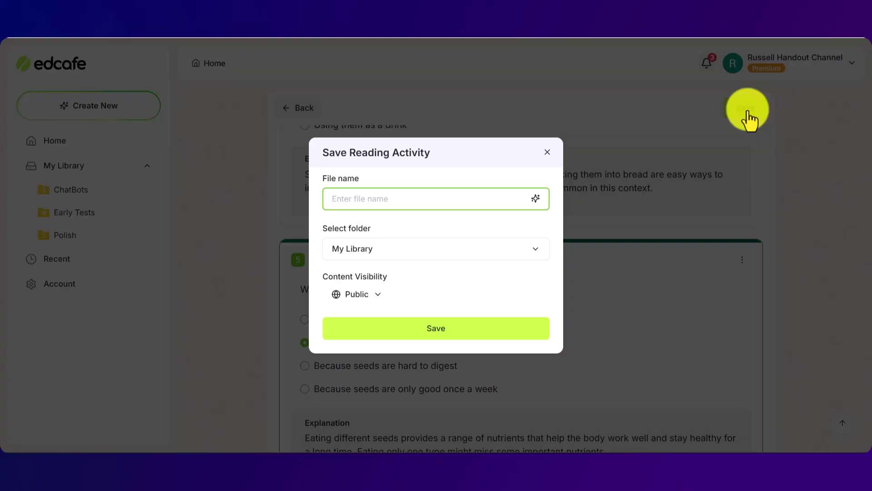
{"action": "type", "text": "Sd"}
{"action": "key", "text": "BackSpace"}
{"action": "type", "text": "eeds"}
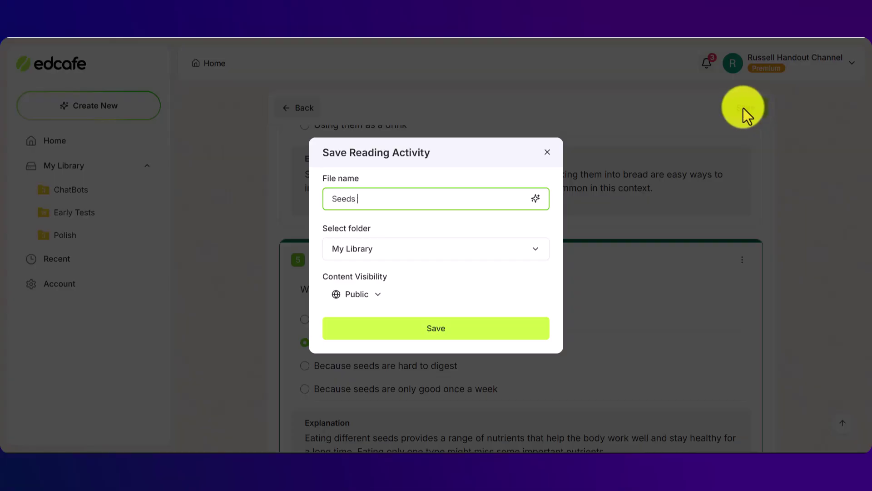
{"action": "type", "text": " 2 easy"}
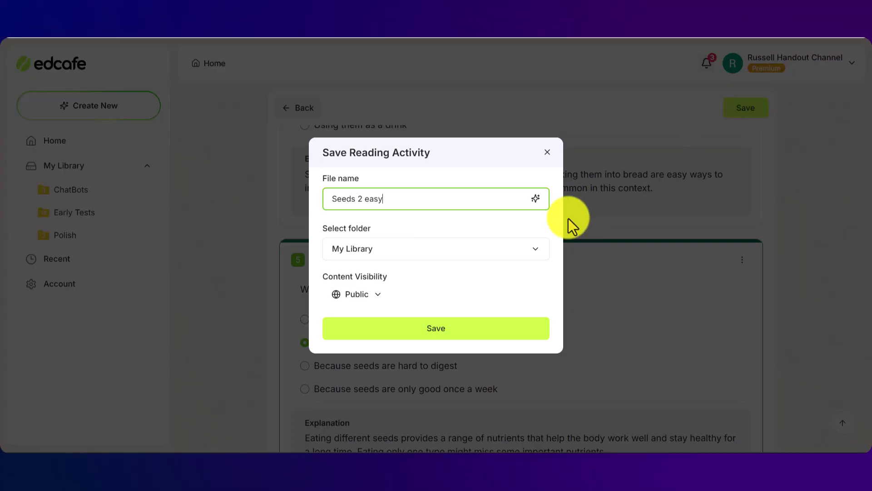
{"action": "left_click", "coordinate": [538, 250]}
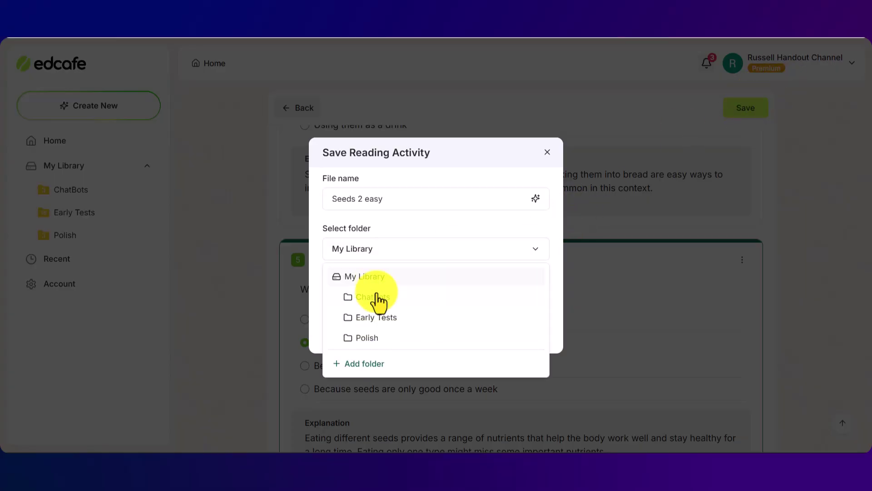
{"action": "left_click", "coordinate": [362, 320]}
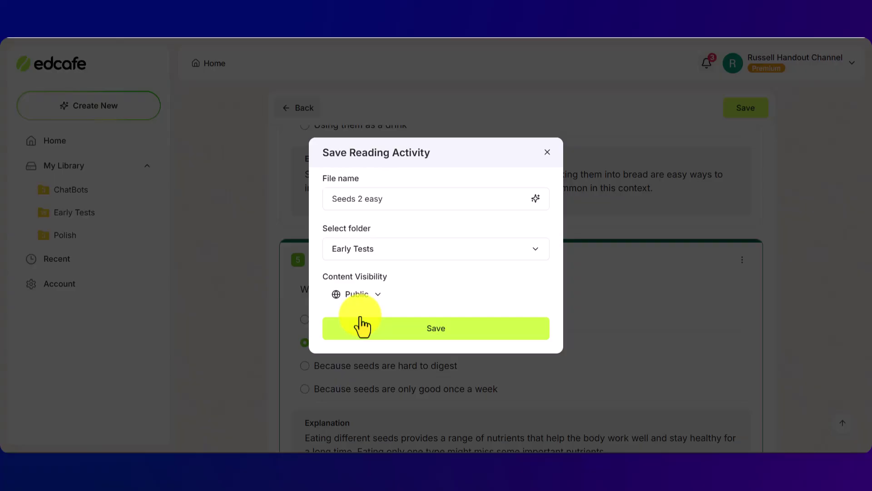
{"action": "left_click", "coordinate": [434, 329]}
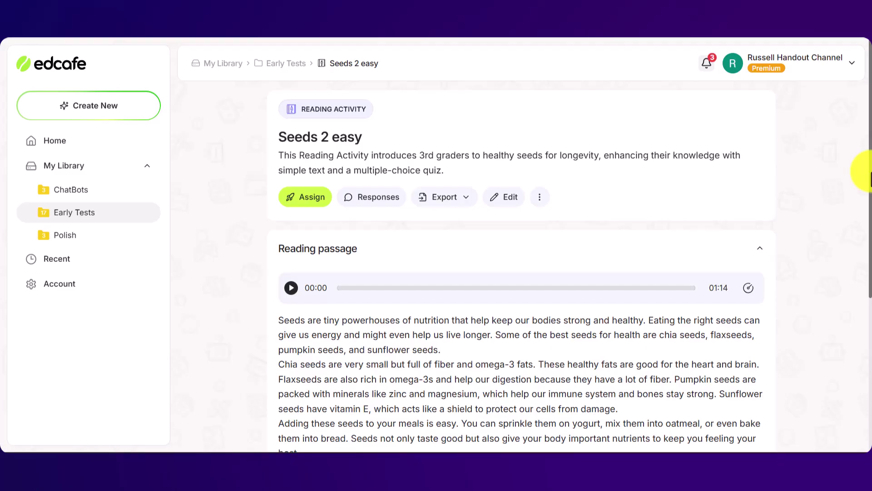
Open the Assign Reading Activity dialog for Seeds 2 easy and copy its student link
{"action": "mouse_move", "coordinate": [862, 171]}
{"action": "left_mouse_down"}
{"action": "mouse_move", "coordinate": [866, 277]}
{"action": "mouse_move", "coordinate": [870, 170]}
{"action": "left_mouse_up"}
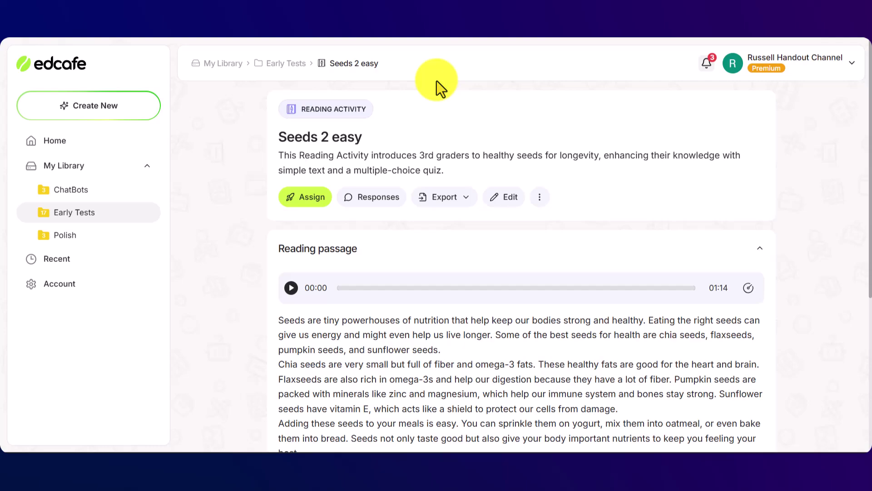
{"action": "left_click", "coordinate": [311, 200]}
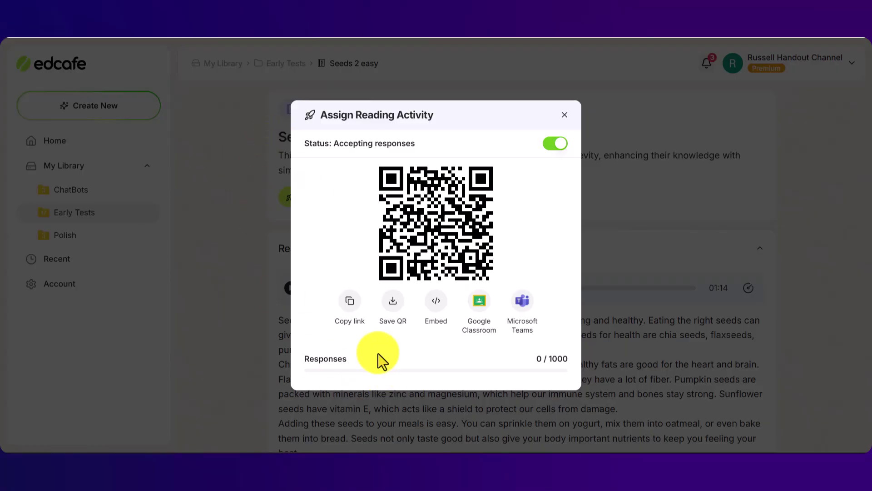
{"action": "left_click", "coordinate": [351, 306]}
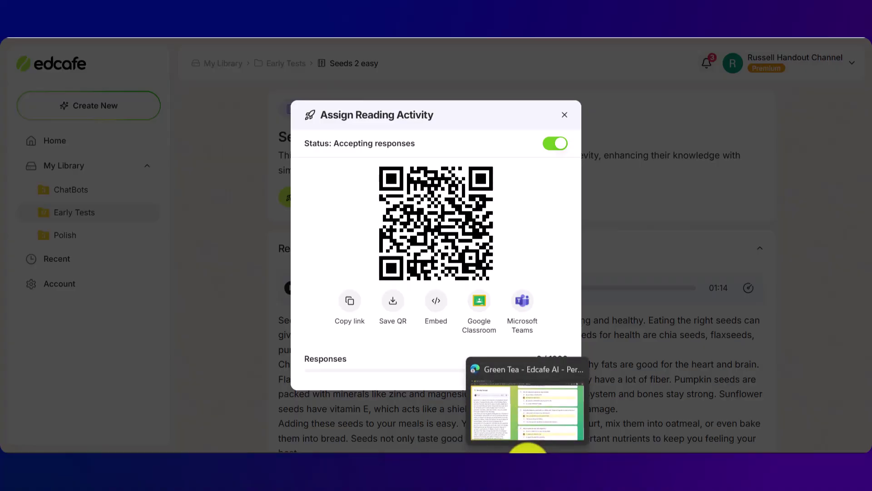
Load the copied activity link in a new browser tab
{"action": "left_click", "coordinate": [527, 450]}
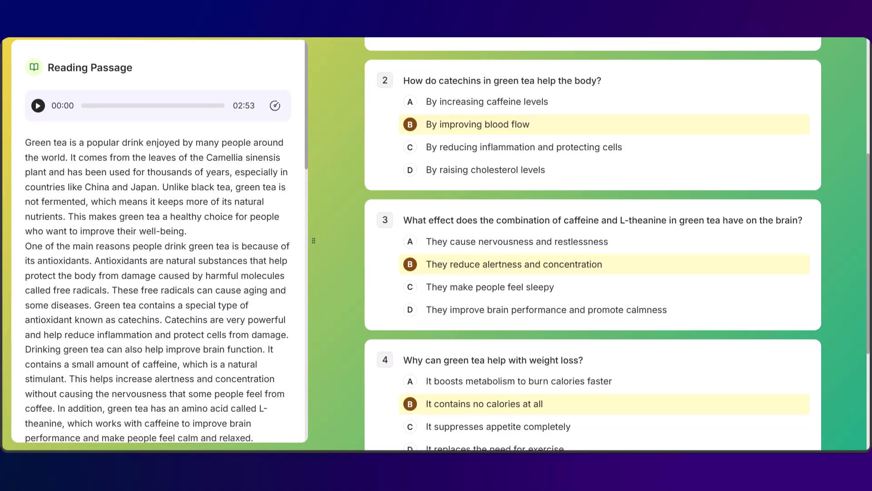
{"action": "key", "text": "ctrl+t"}
{"action": "type", "text": "https://app.edcafe.ai/reading/69088d7cc31e70bacc3bde46"}
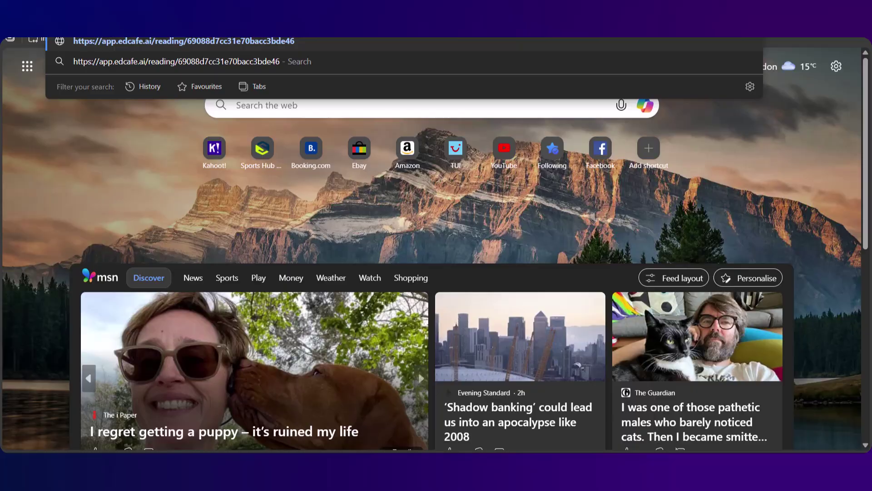
{"action": "key", "text": "Return"}
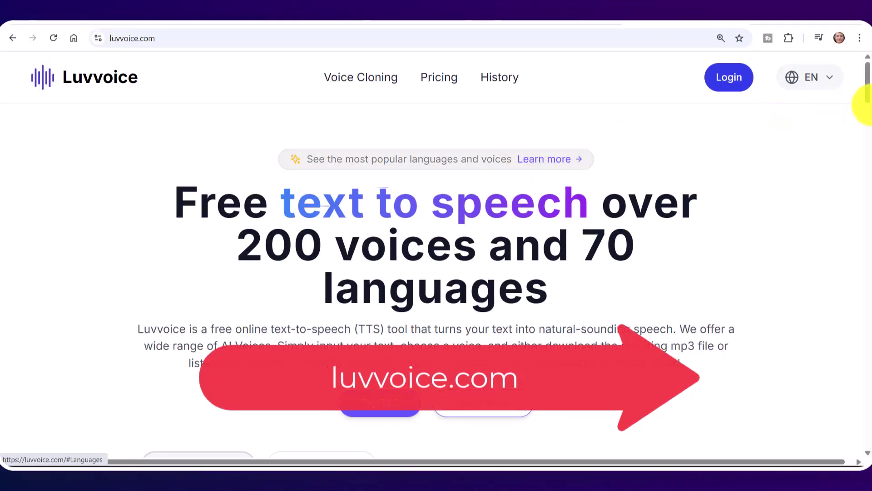
Open Luvvoice's Text to Speech language dropdown and browse the languages from Afrikaans onward
{"action": "scroll", "coordinate": [861, 102], "scroll_direction": "down", "scroll_amount": 8}
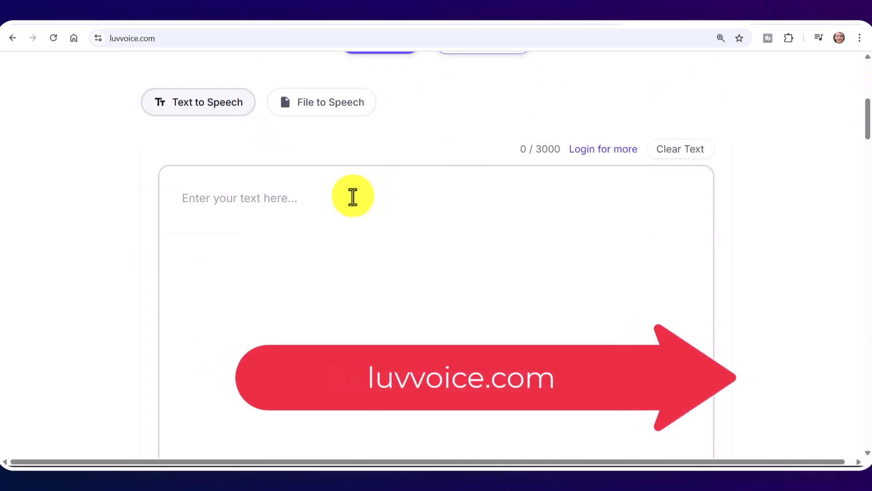
{"action": "left_click", "coordinate": [339, 196]}
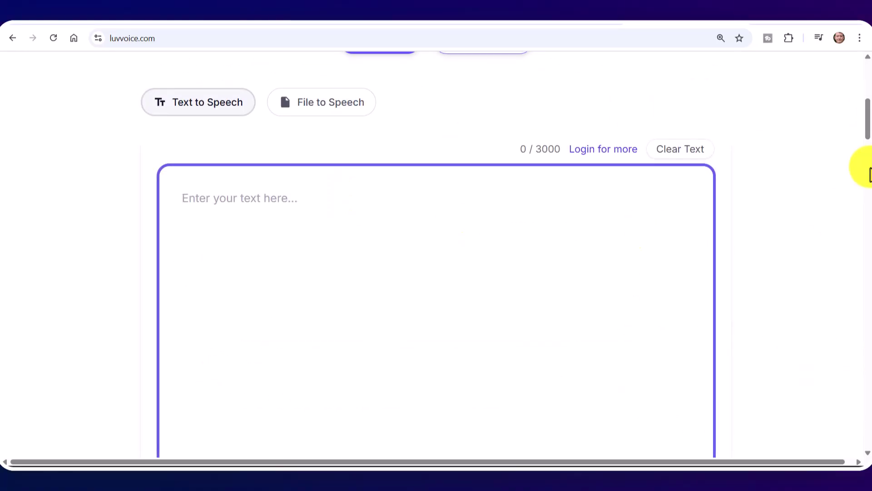
{"action": "left_click_drag", "start_coordinate": [865, 124], "coordinate": [866, 169]}
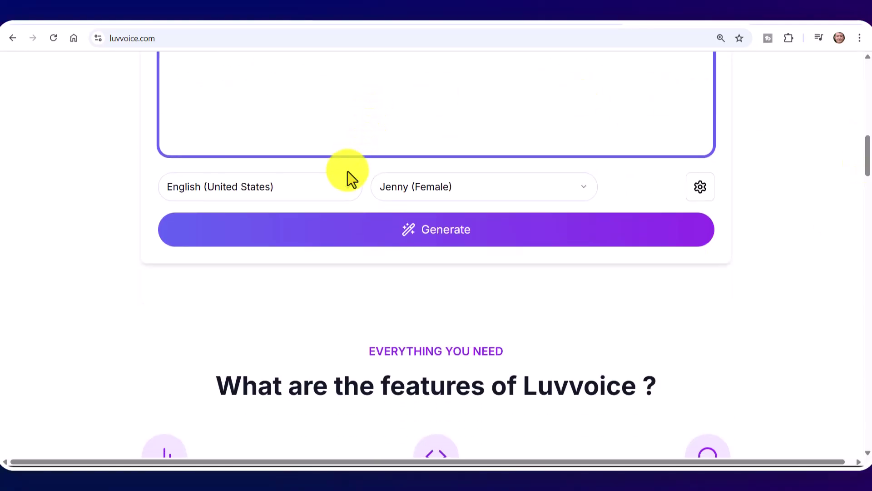
{"action": "left_click", "coordinate": [350, 190]}
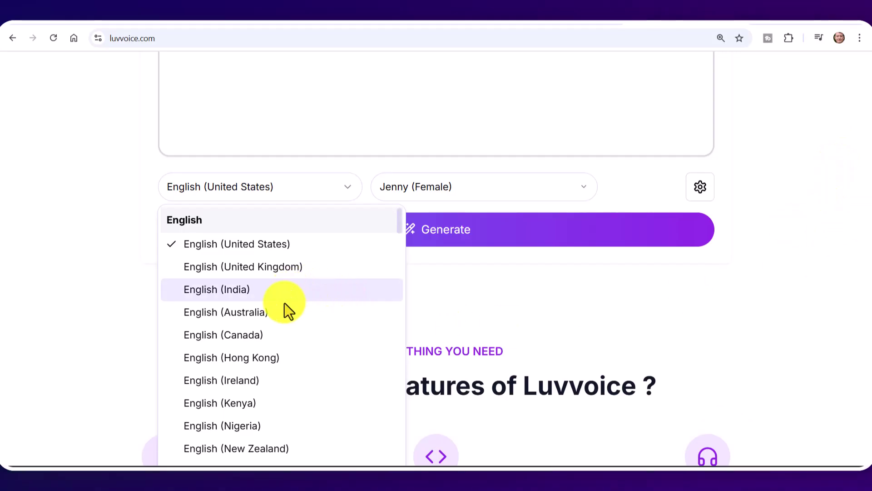
{"action": "scroll", "coordinate": [283, 313], "scroll_direction": "down", "scroll_amount": 2}
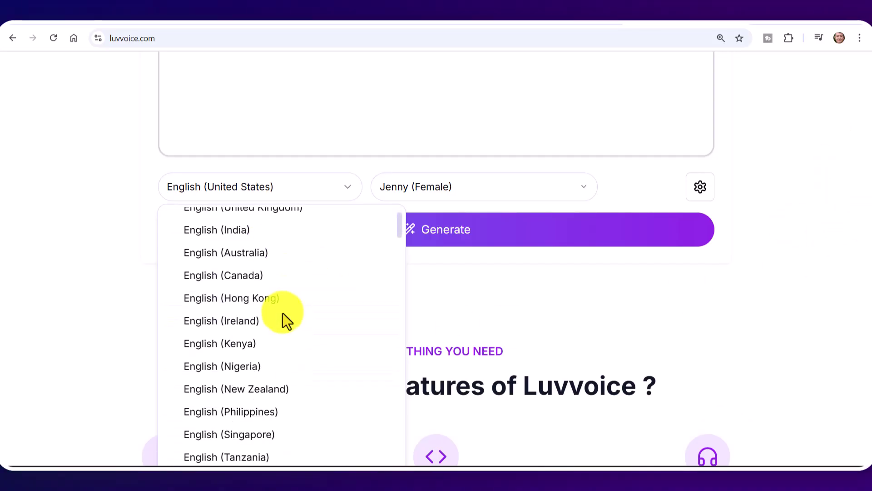
{"action": "scroll", "coordinate": [282, 313], "scroll_direction": "down", "scroll_amount": 5}
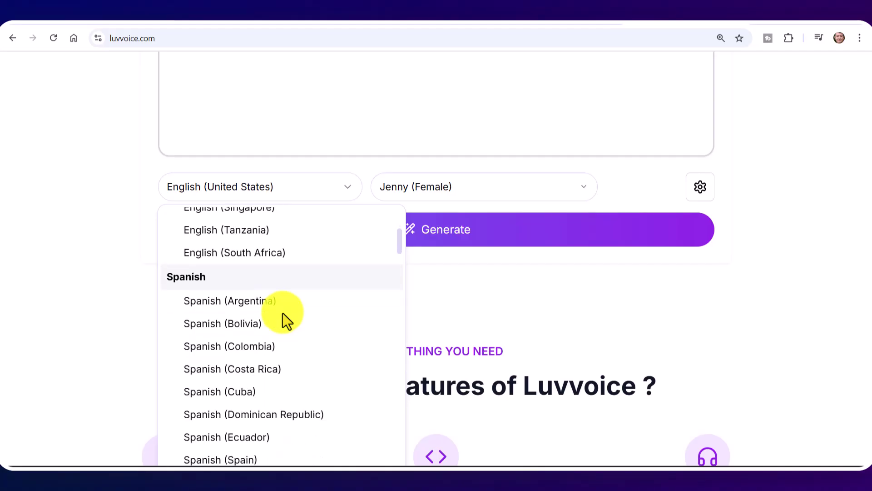
{"action": "scroll", "coordinate": [283, 313], "scroll_direction": "down", "scroll_amount": 14}
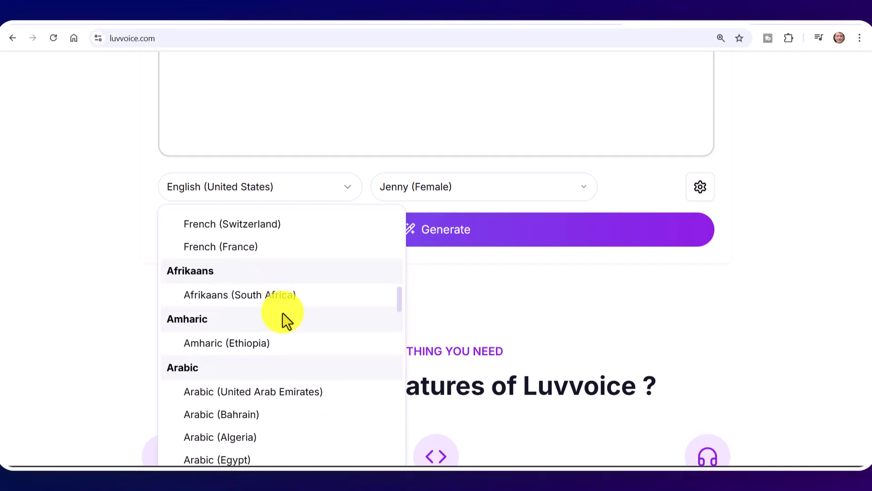
{"action": "scroll", "coordinate": [282, 313], "scroll_direction": "down", "scroll_amount": 20}
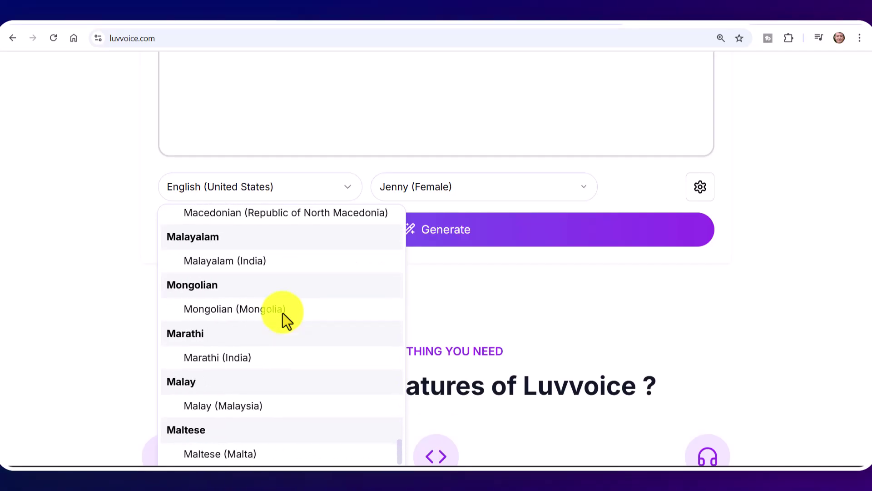
{"action": "scroll", "coordinate": [283, 313], "scroll_direction": "up", "scroll_amount": 20}
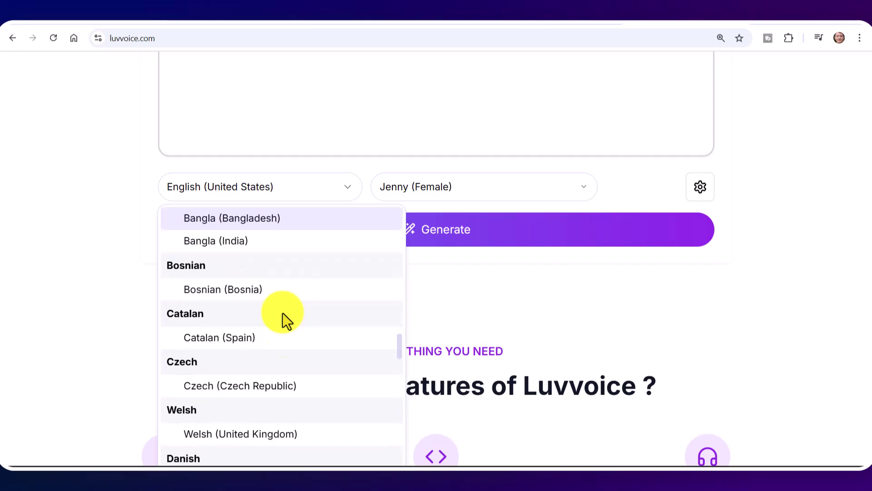
{"action": "scroll", "coordinate": [283, 313], "scroll_direction": "up", "scroll_amount": 20}
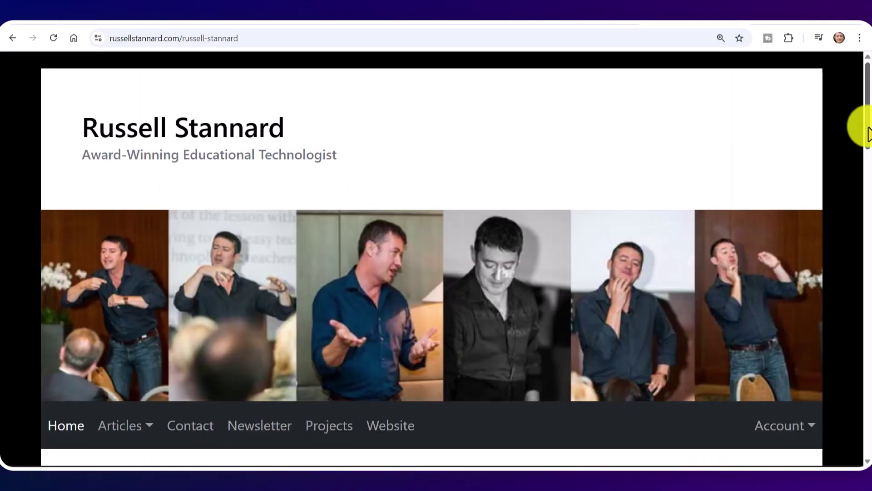
Select and copy the first biography paragraph on the russellstannard.com page
{"action": "scroll", "coordinate": [857, 165], "scroll_direction": "down", "scroll_amount": 10}
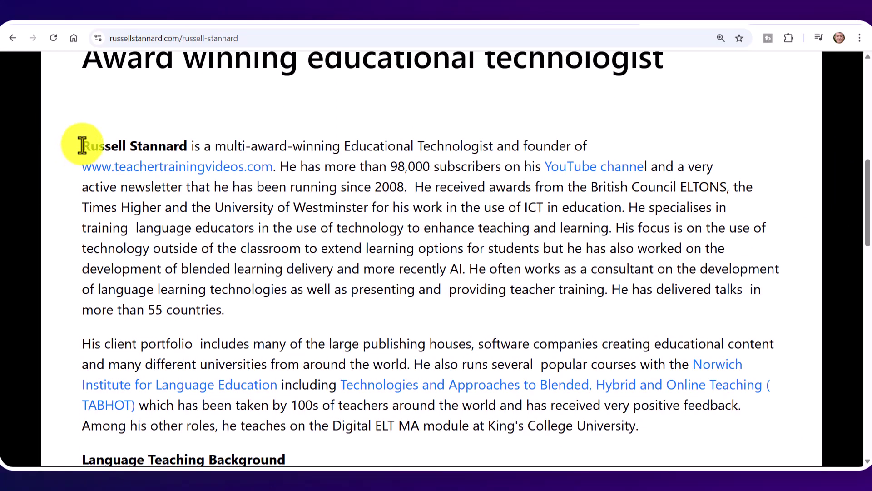
{"action": "left_click_drag", "start_coordinate": [82, 146], "coordinate": [238, 321]}
{"action": "key", "text": "ctrl+c"}
{"action": "right_click", "coordinate": [218, 213]}
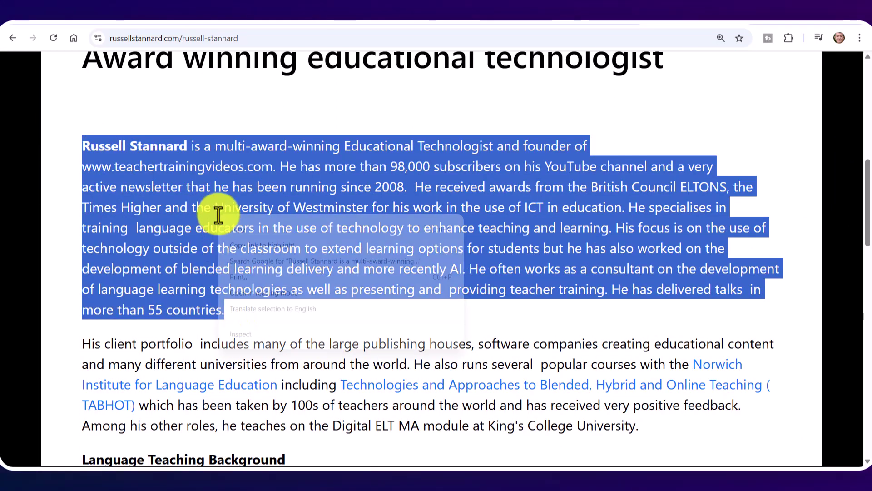
{"action": "left_click", "coordinate": [230, 229]}
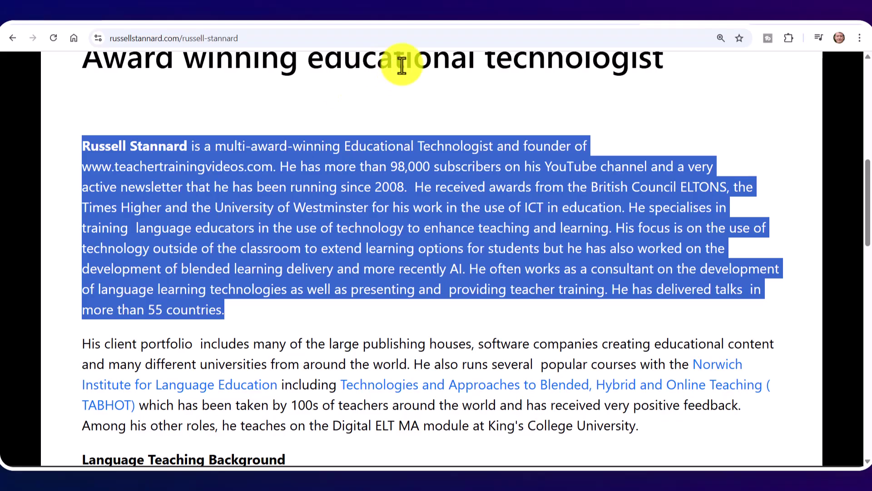
Paste the copied biography paragraph into Luvvoice's text box
{"action": "left_click", "coordinate": [587, 26]}
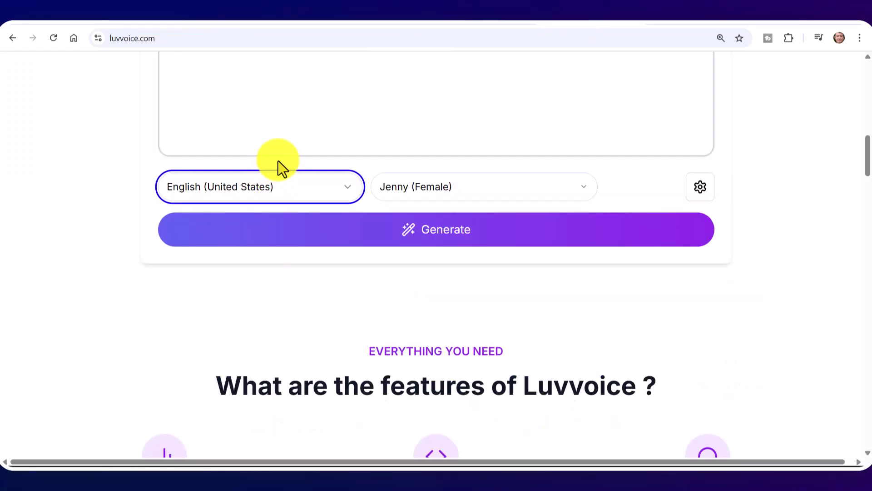
{"action": "left_click_drag", "start_coordinate": [866, 170], "coordinate": [868, 145]}
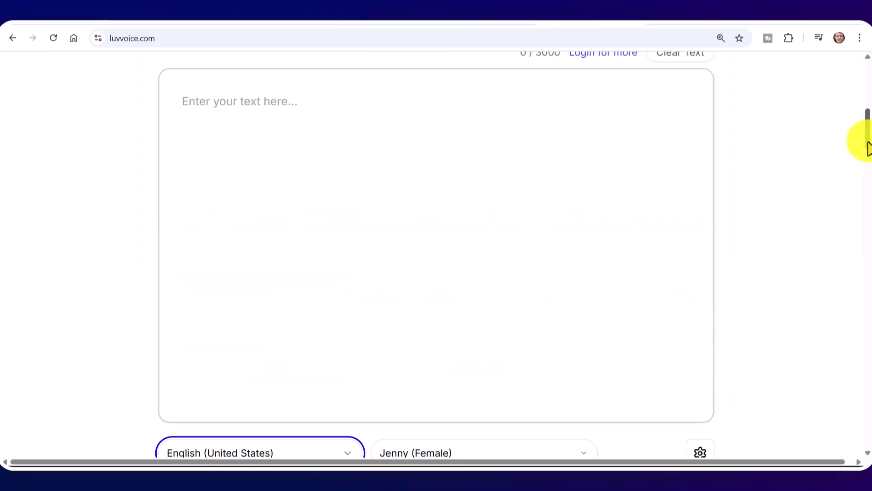
{"action": "left_click", "coordinate": [368, 136]}
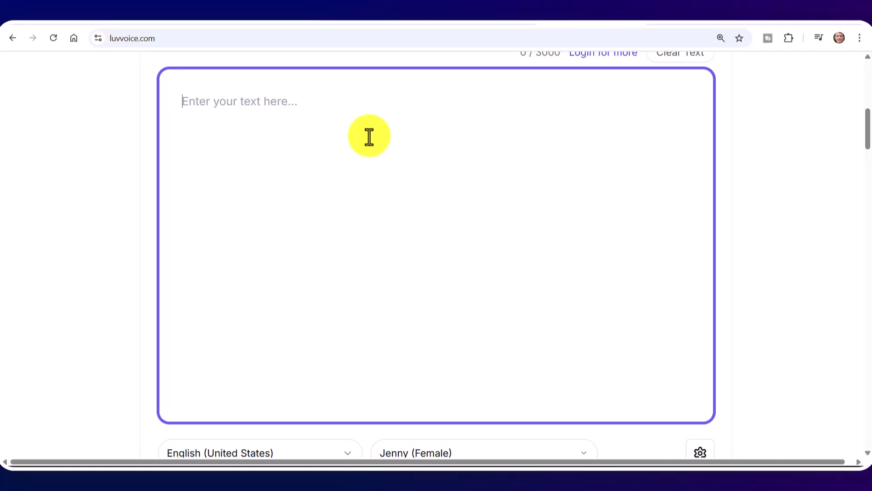
{"action": "key", "text": "ctrl+v"}
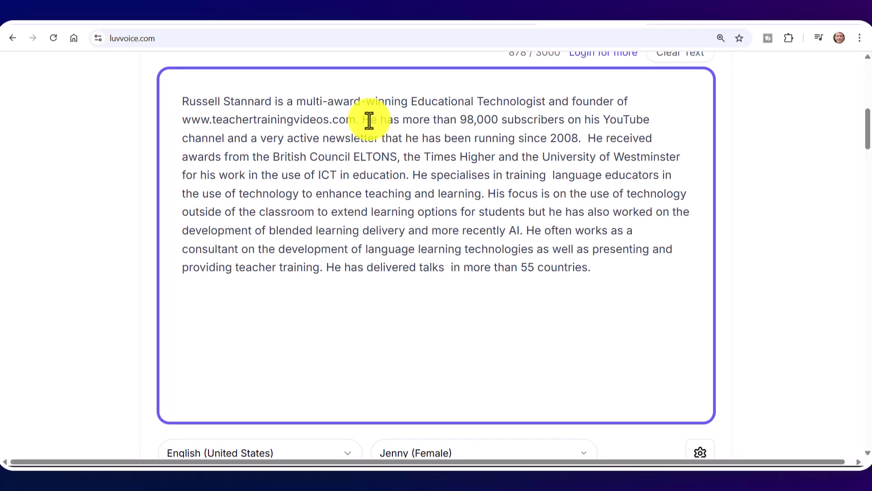
Set the language to English (United Kingdom) and the voice to Sonia (Female)
{"action": "left_click_drag", "start_coordinate": [863, 117], "coordinate": [739, 154]}
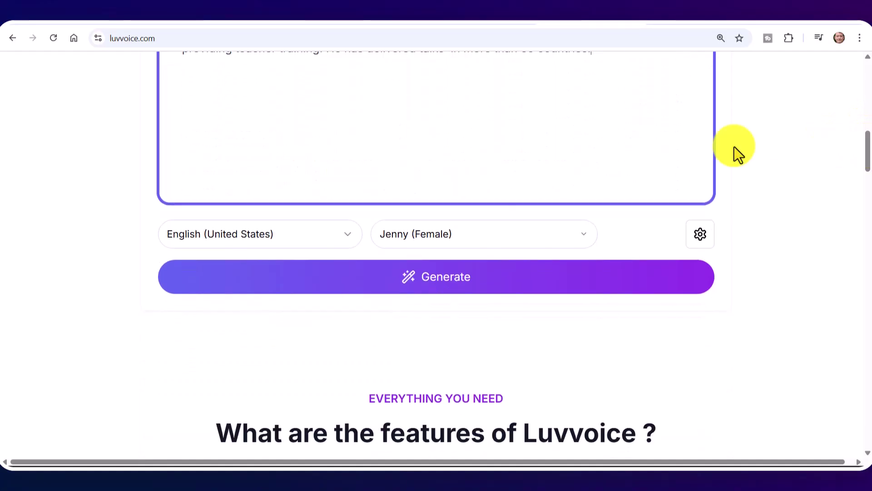
{"action": "left_click", "coordinate": [356, 238]}
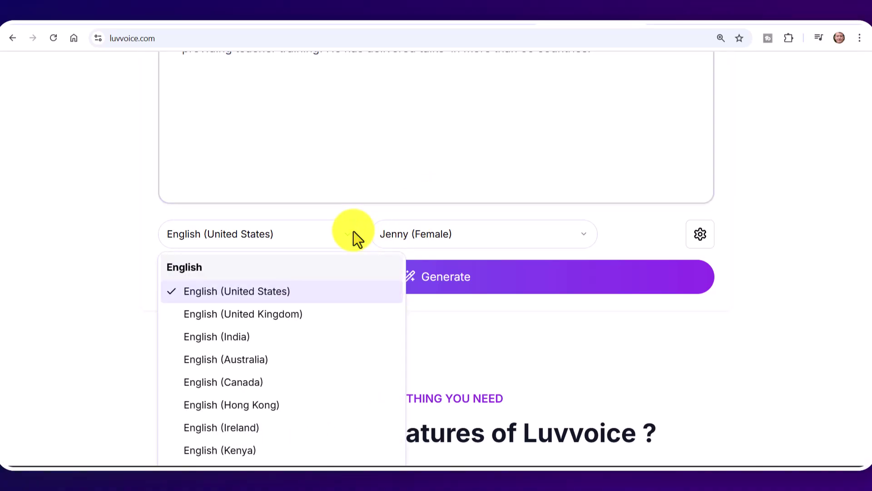
{"action": "left_click", "coordinate": [219, 317]}
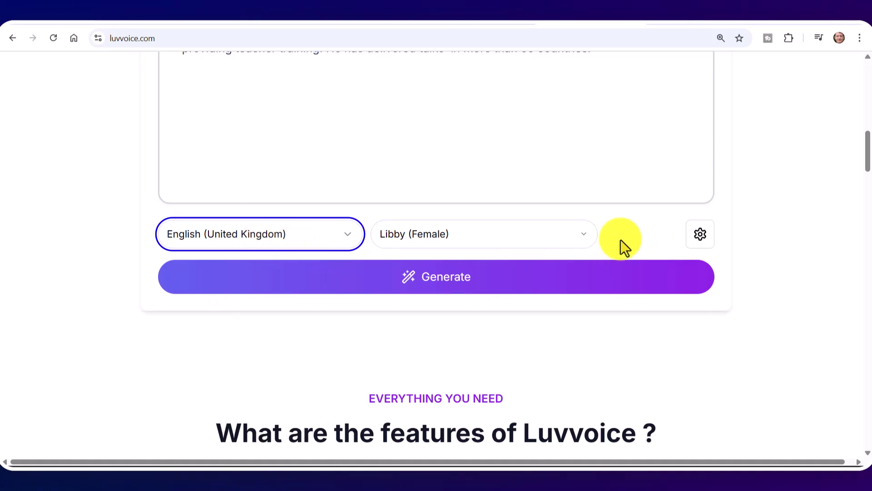
{"action": "left_click", "coordinate": [581, 234]}
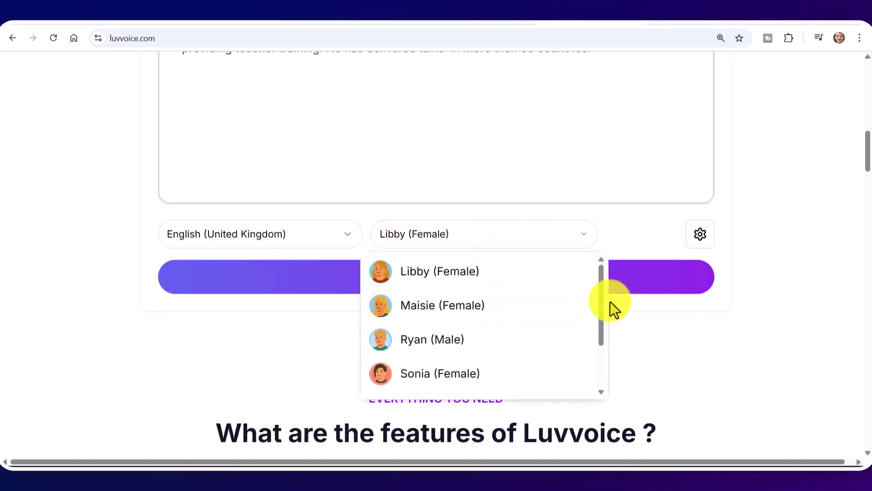
{"action": "scroll", "coordinate": [598, 323], "scroll_direction": "down", "scroll_amount": 3}
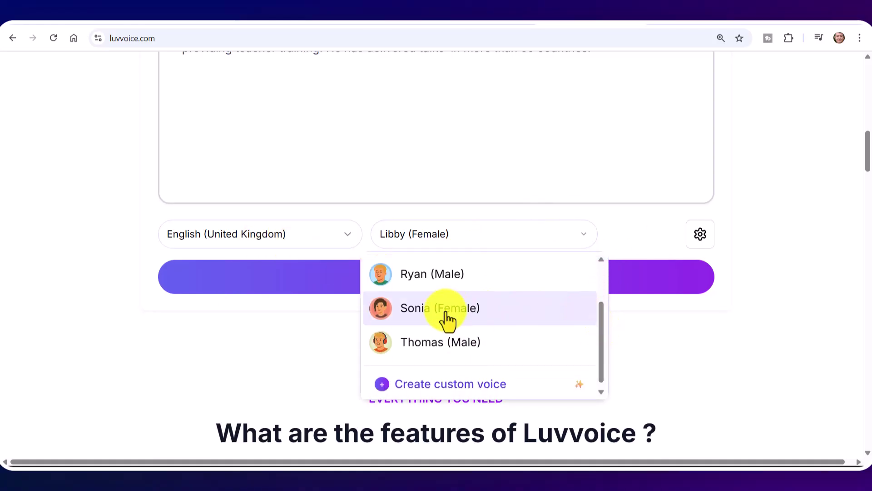
{"action": "left_click", "coordinate": [431, 310]}
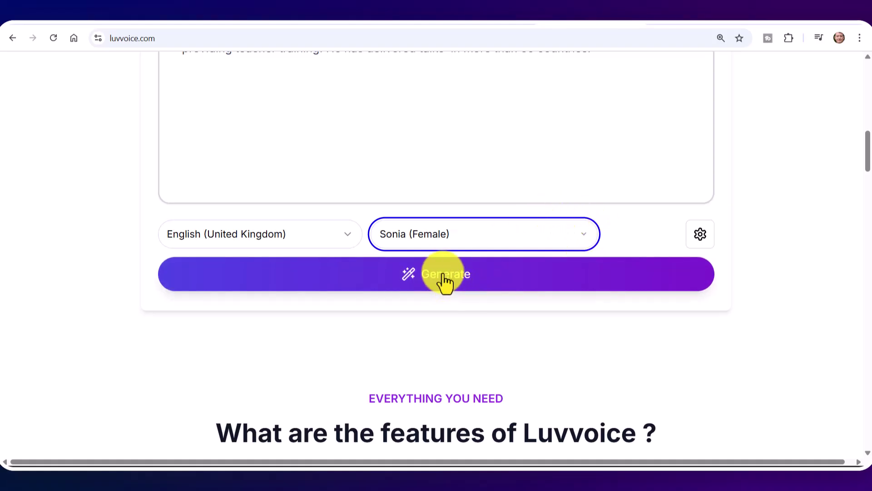
Generate the biography speech, pass the human check, then play and pause the 53-second clip
{"action": "left_click", "coordinate": [445, 281]}
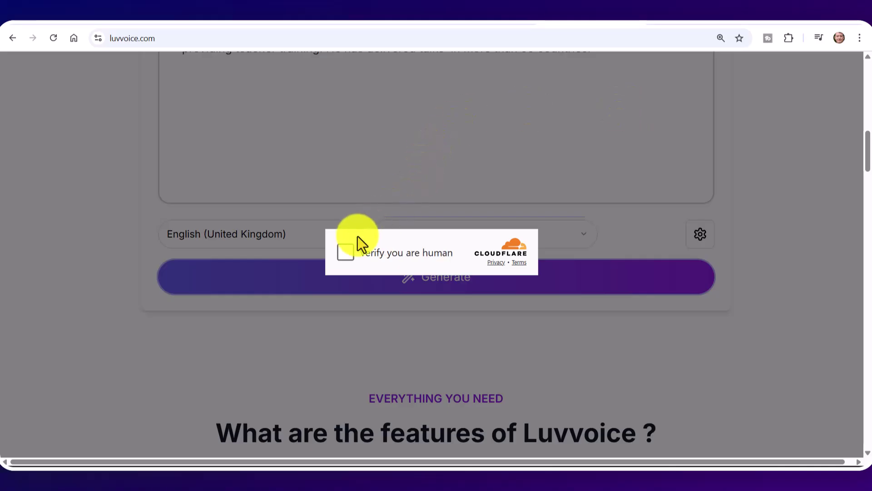
{"action": "left_click", "coordinate": [348, 256]}
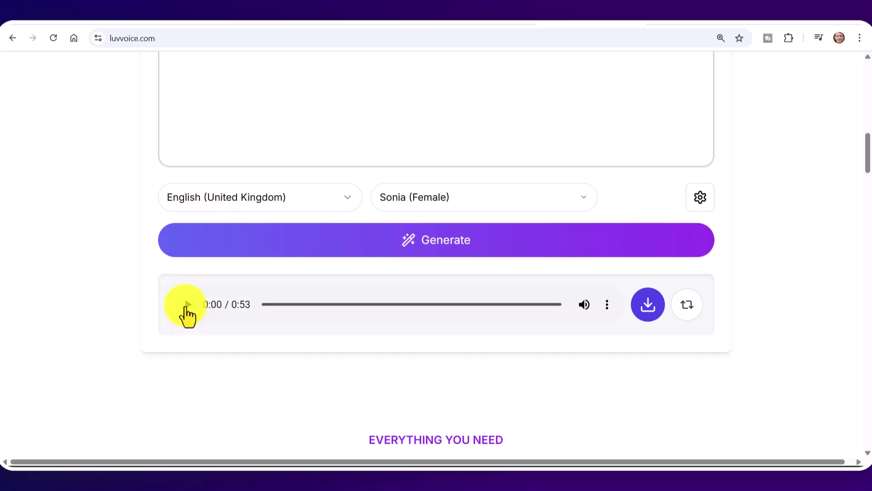
{"action": "left_click", "coordinate": [186, 308]}
{"action": "left_click", "coordinate": [188, 314]}
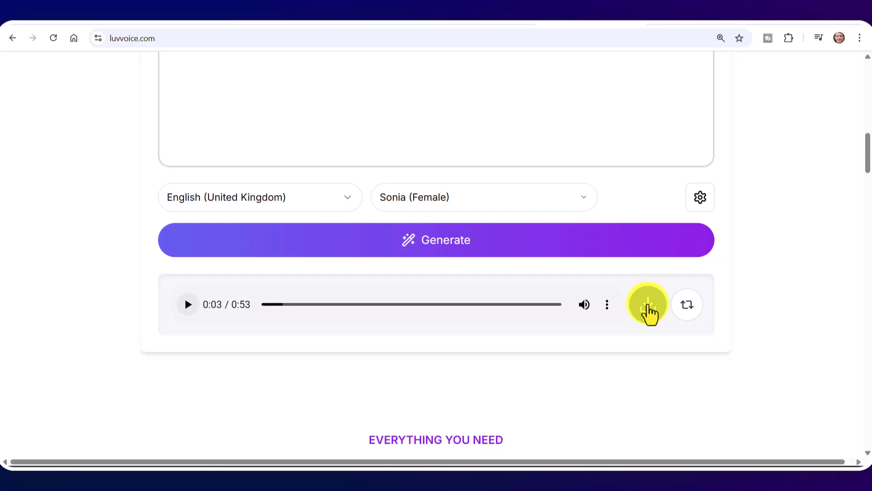
{"action": "left_click", "coordinate": [606, 305]}
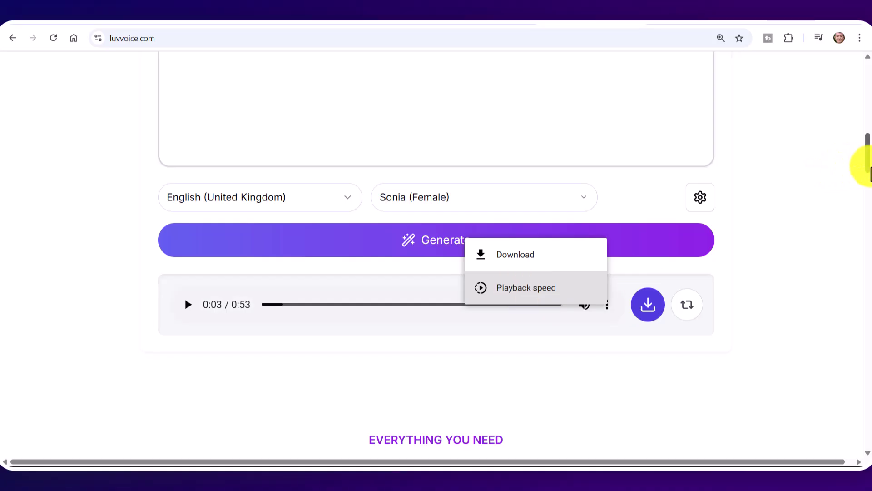
{"action": "mouse_move", "coordinate": [868, 167]}
{"action": "left_mouse_down"}
{"action": "mouse_move", "coordinate": [868, 136]}
{"action": "mouse_move", "coordinate": [868, 150]}
{"action": "left_mouse_up"}
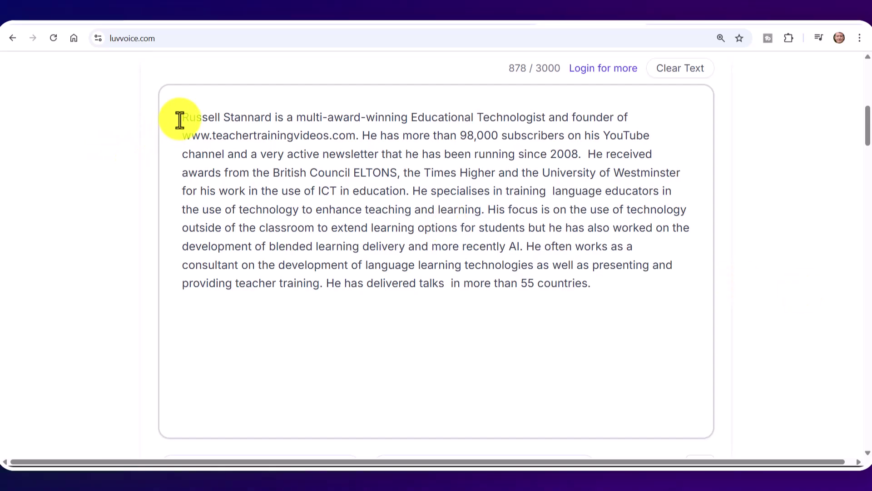
Replace the paragraph with 'Accommodation' plus six pasted words ending in Complexity
{"action": "left_click_drag", "start_coordinate": [182, 117], "coordinate": [647, 298]}
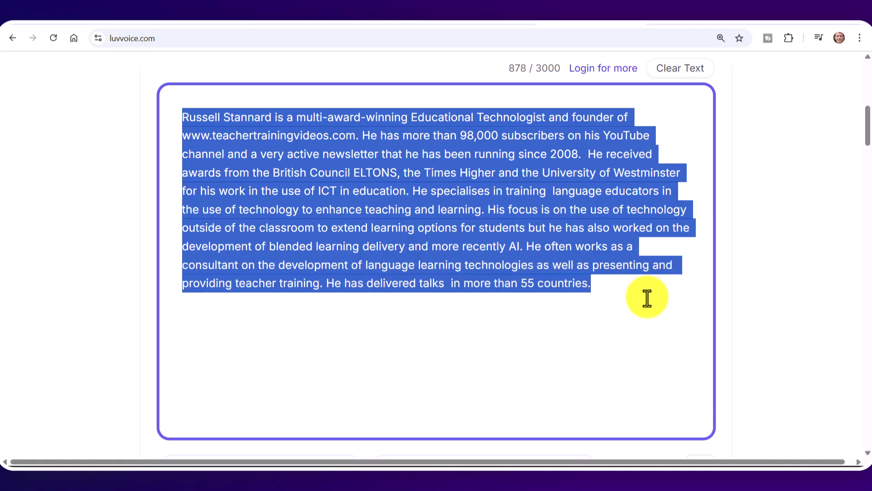
{"action": "key", "text": "BackSpace"}
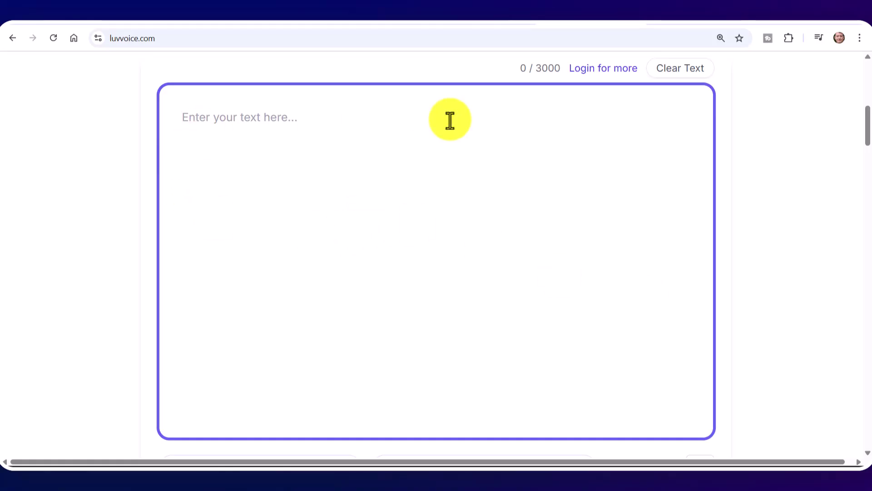
{"action": "type", "text": "Accom"}
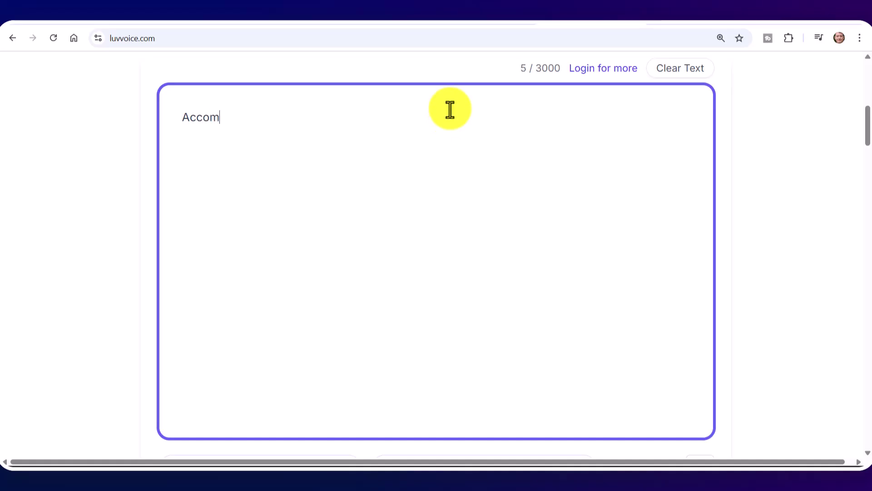
{"action": "type", "text": "modation"}
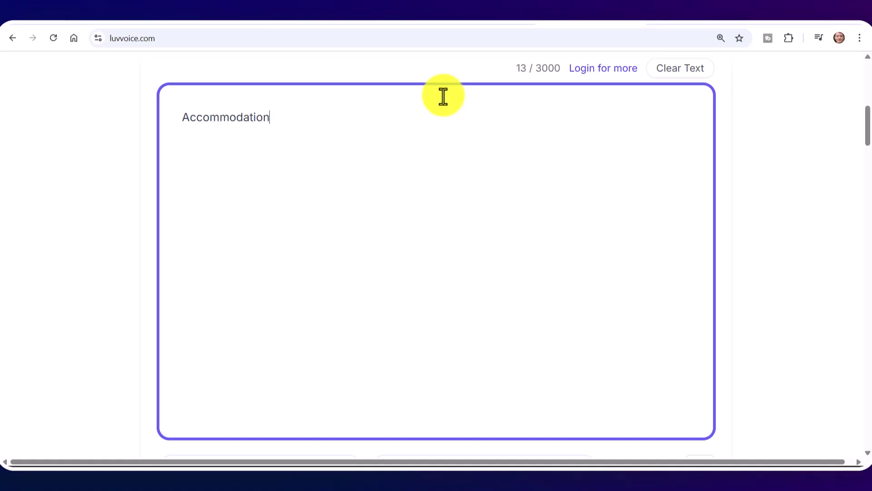
{"action": "type", "text": "Photography Photo Photographer Photograph Complex Complexity"}
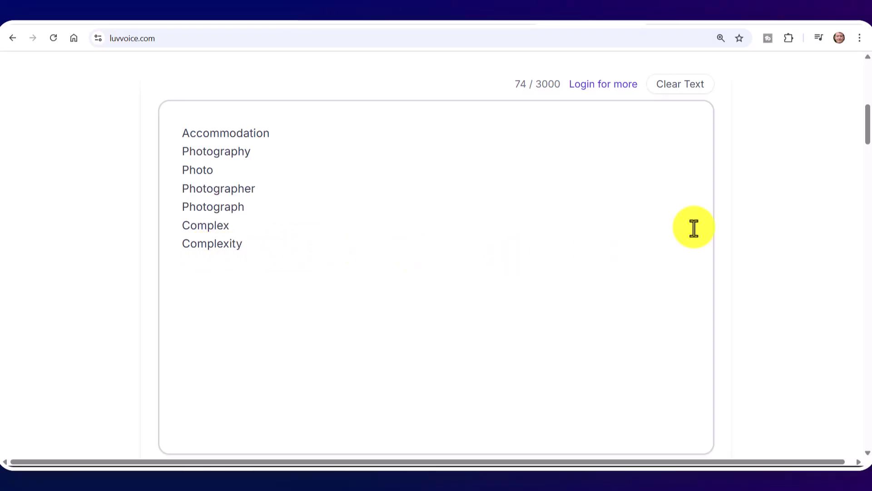
{"action": "left_click_drag", "start_coordinate": [867, 136], "coordinate": [867, 166]}
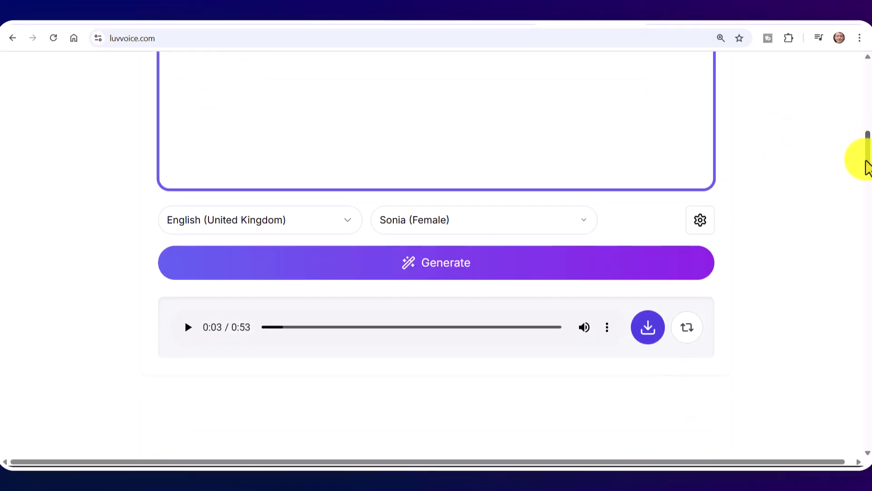
Switch the language to English (Australia) and the voice to William (Male)
{"action": "left_click", "coordinate": [346, 227]}
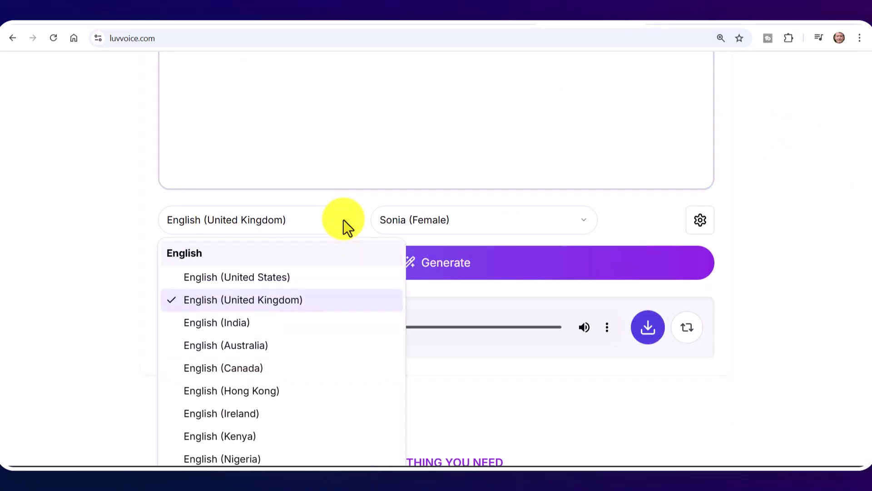
{"action": "left_click", "coordinate": [243, 345]}
{"action": "left_click", "coordinate": [589, 227]}
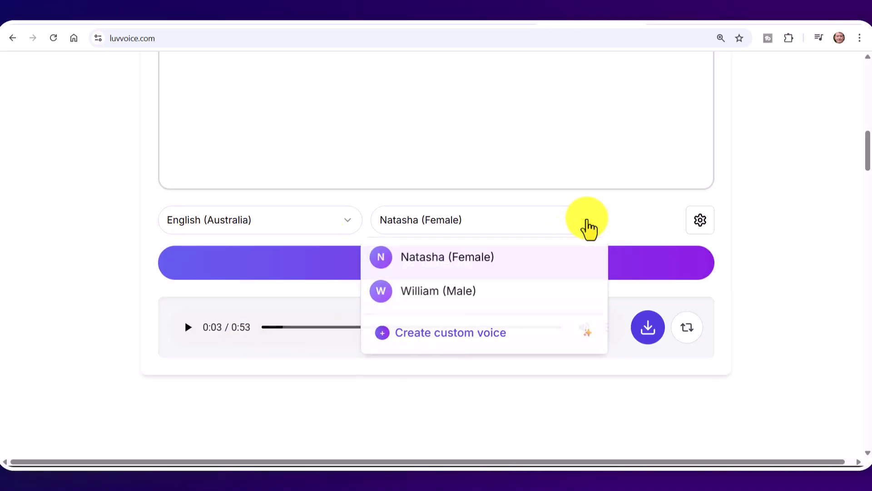
{"action": "left_click", "coordinate": [416, 293]}
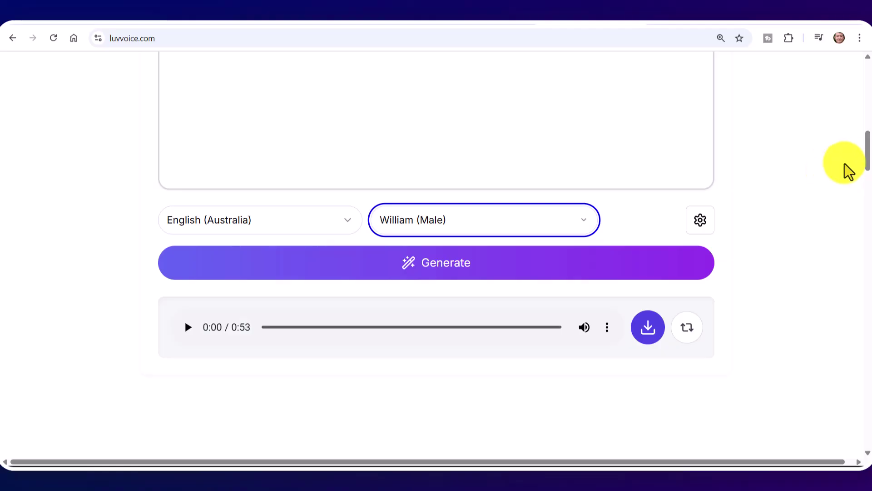
{"action": "left_click_drag", "start_coordinate": [868, 161], "coordinate": [869, 153]}
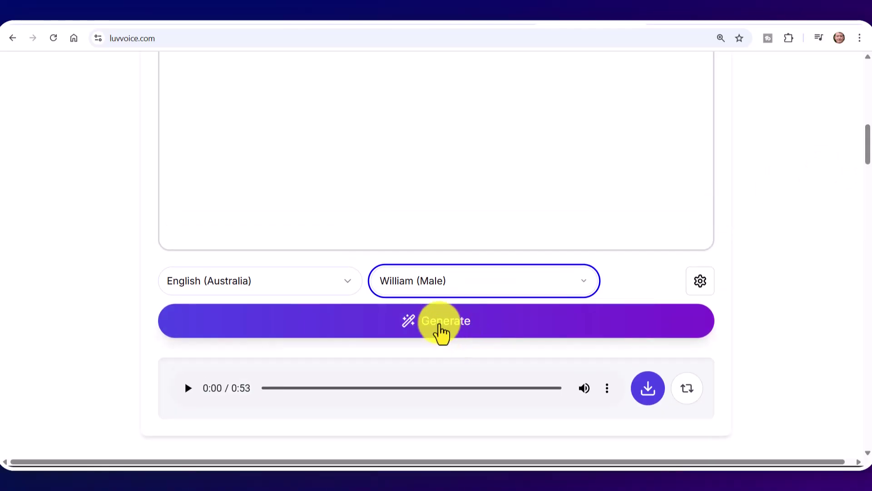
Generate the word-list speech, pass the human check, and play the 8-second recording
{"action": "left_click", "coordinate": [439, 326]}
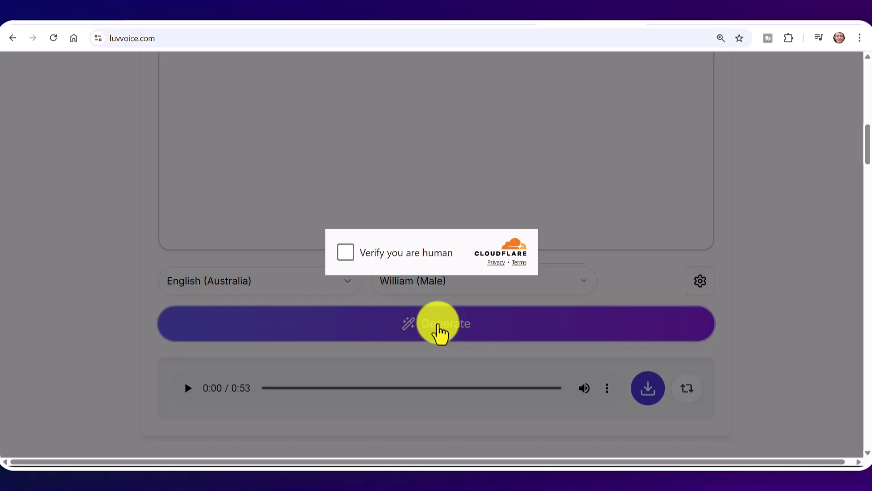
{"action": "left_click", "coordinate": [348, 252]}
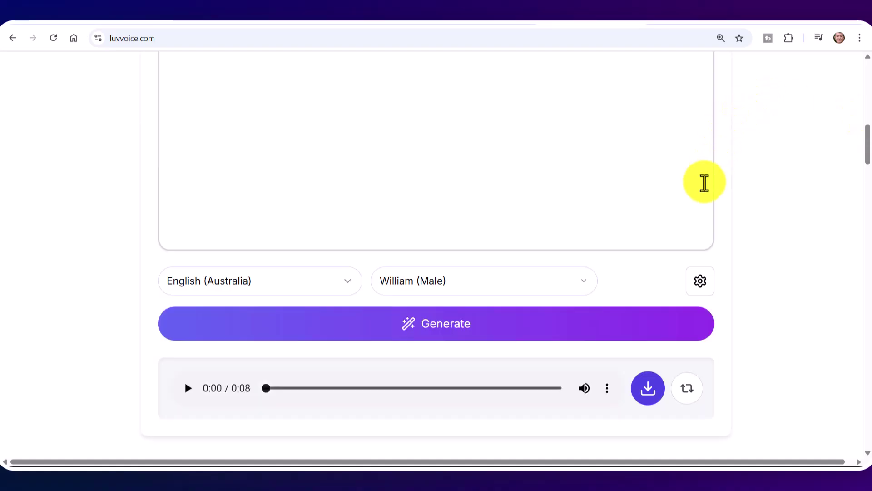
{"action": "left_click", "coordinate": [190, 391]}
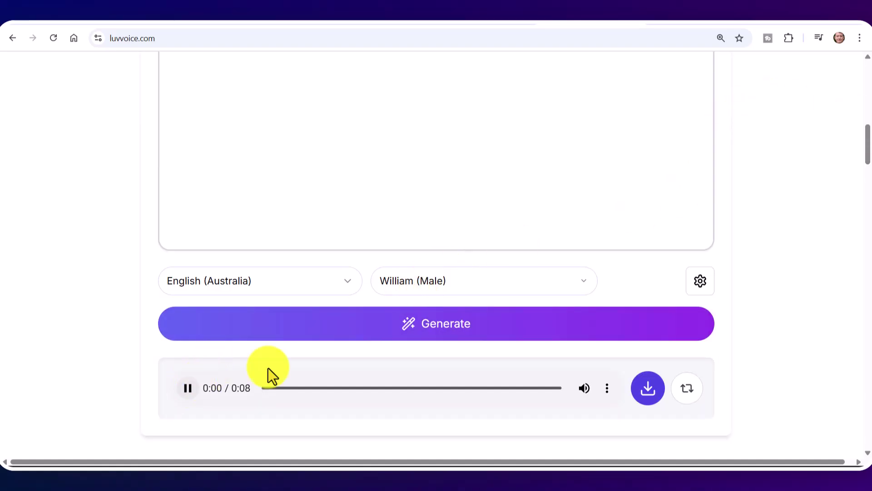
{"action": "left_click_drag", "start_coordinate": [866, 145], "coordinate": [869, 131]}
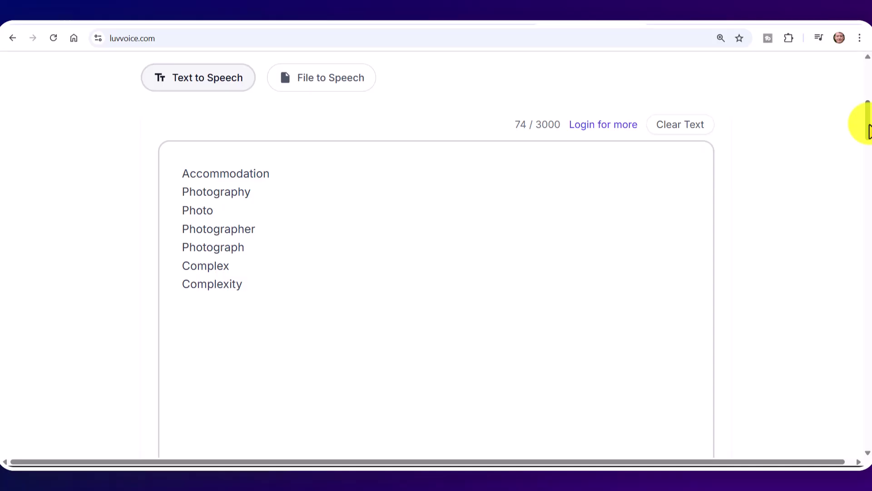
Scroll down to the Luvvoice player until the word-list clip ends, then back up to the text box
{"action": "left_click_drag", "start_coordinate": [869, 132], "coordinate": [866, 161]}
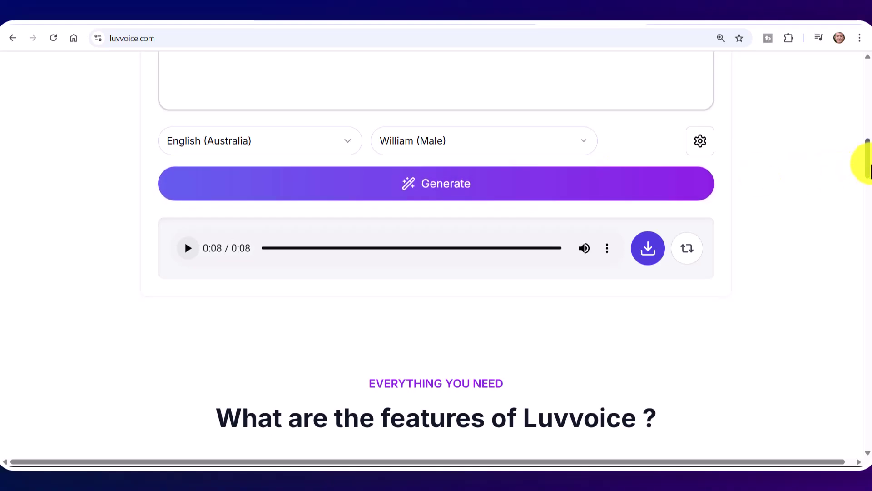
{"action": "left_click_drag", "start_coordinate": [869, 164], "coordinate": [859, 137]}
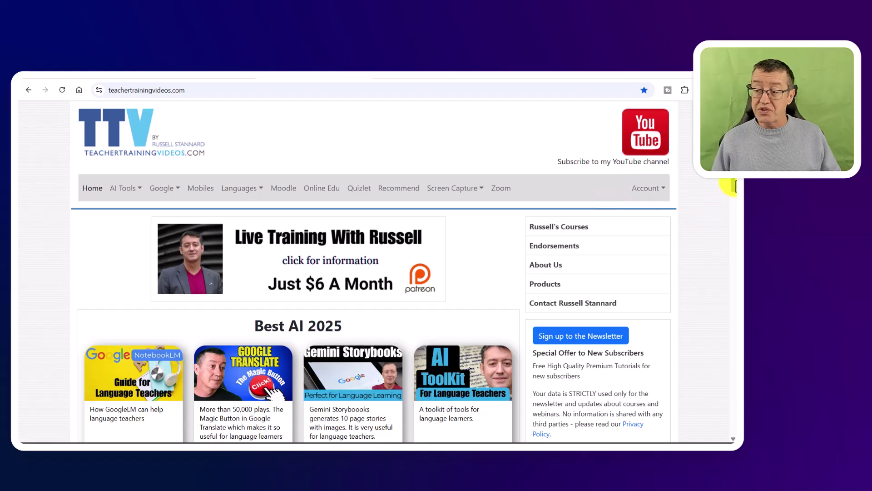
Follow the NILE & TTV banner and scroll to the Blended, Hybrid and Online Teaching course dates and content
{"action": "left_click_drag", "start_coordinate": [736, 187], "coordinate": [736, 252]}
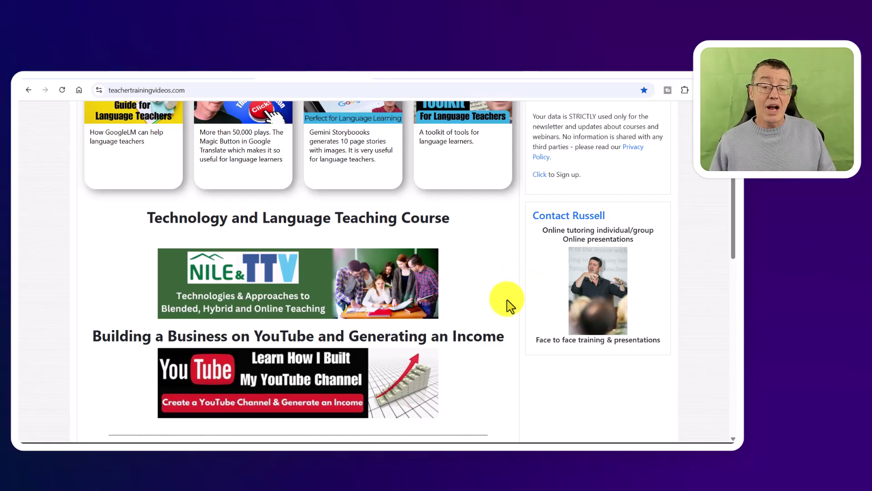
{"action": "left_click", "coordinate": [305, 290]}
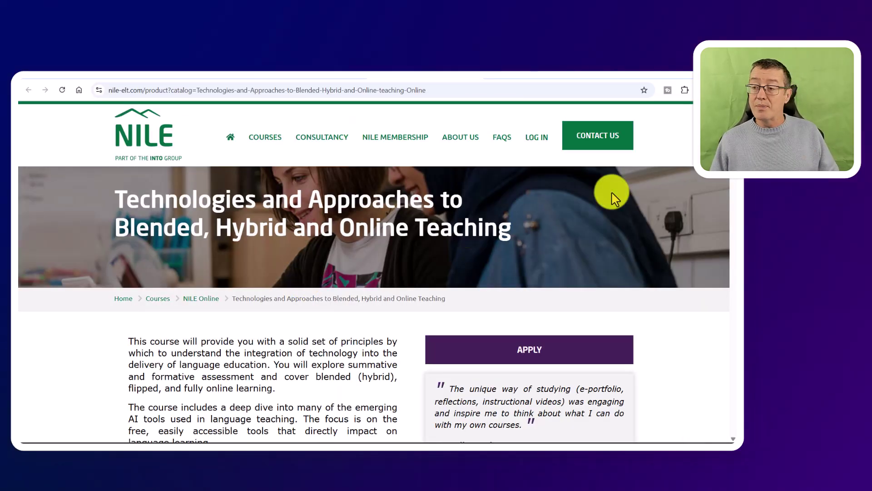
{"action": "scroll", "coordinate": [727, 177], "scroll_direction": "down", "scroll_amount": 10}
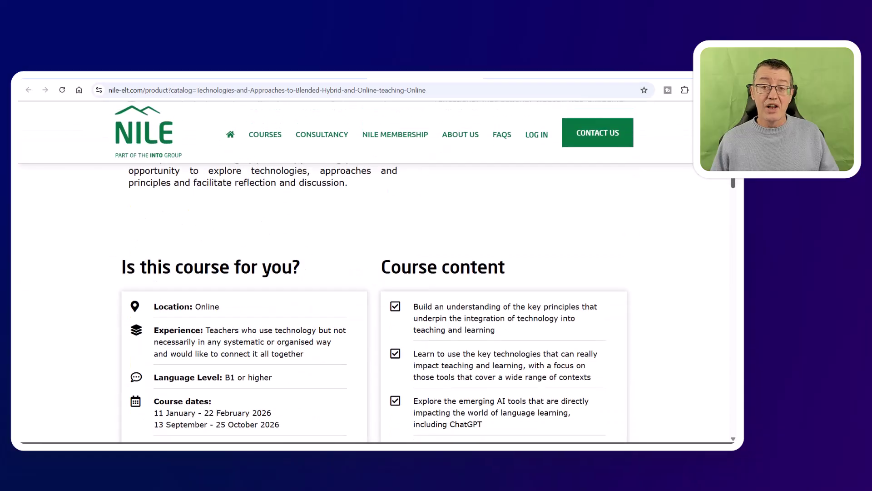